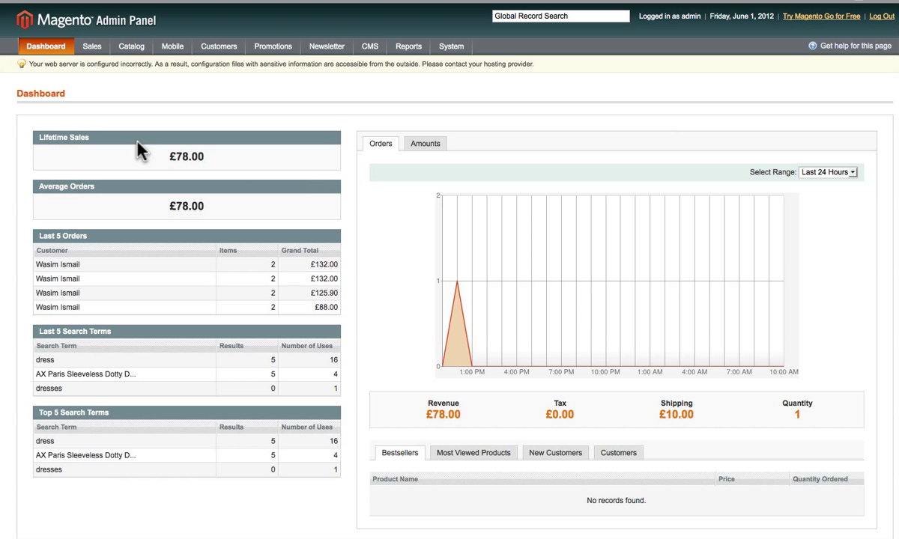
- Highlight the dashboard's £78.00 Lifetime Sales and Average Orders figures
left_click_drag(203, 159, 153, 159)
scroll(192, 166, "down", 1)
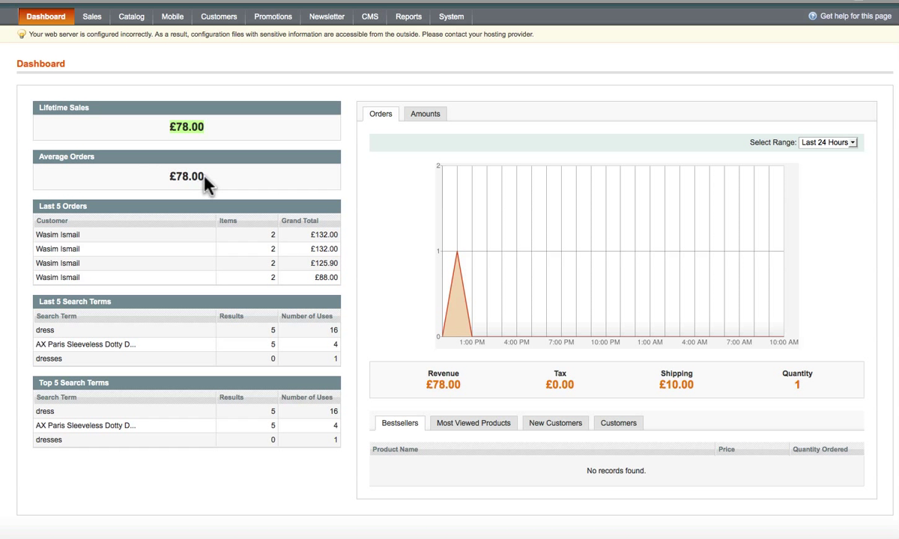
left_click_drag(206, 180, 149, 177)
scroll(173, 213, "down", 1)
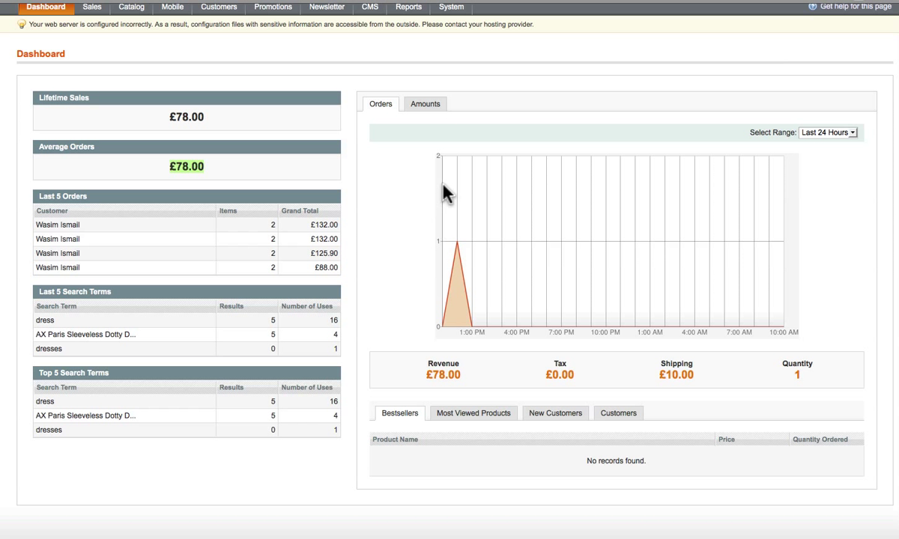
- Switch the chart between Amounts and Orders, then set its range to Last 7 Days
left_click(436, 112)
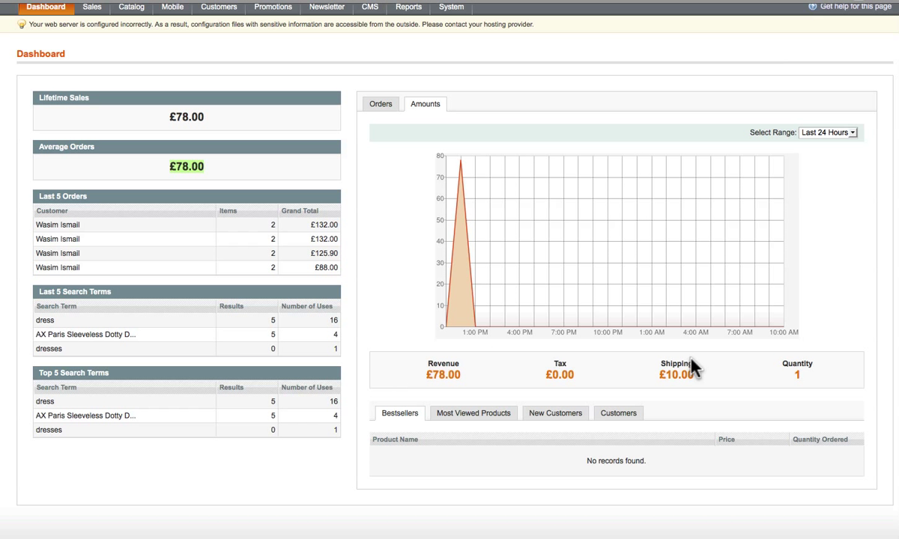
left_click(381, 107)
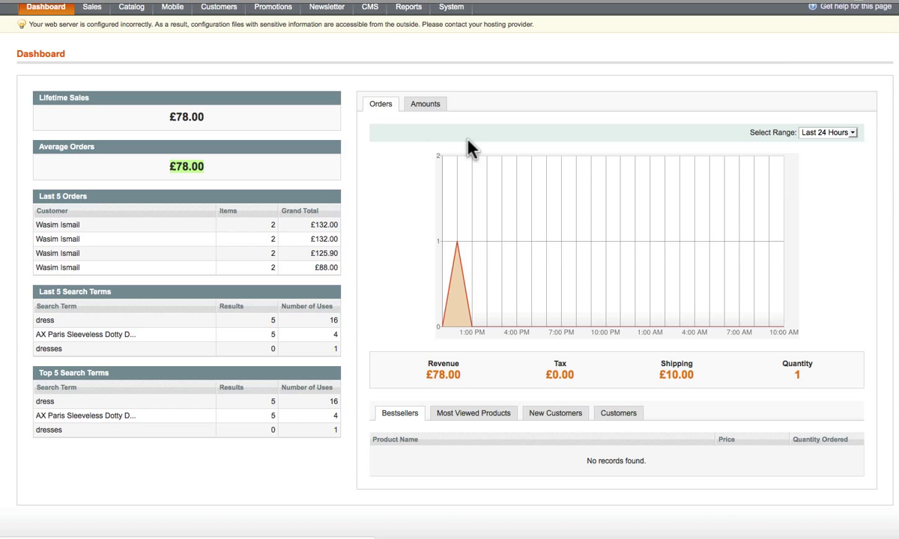
left_click(830, 136)
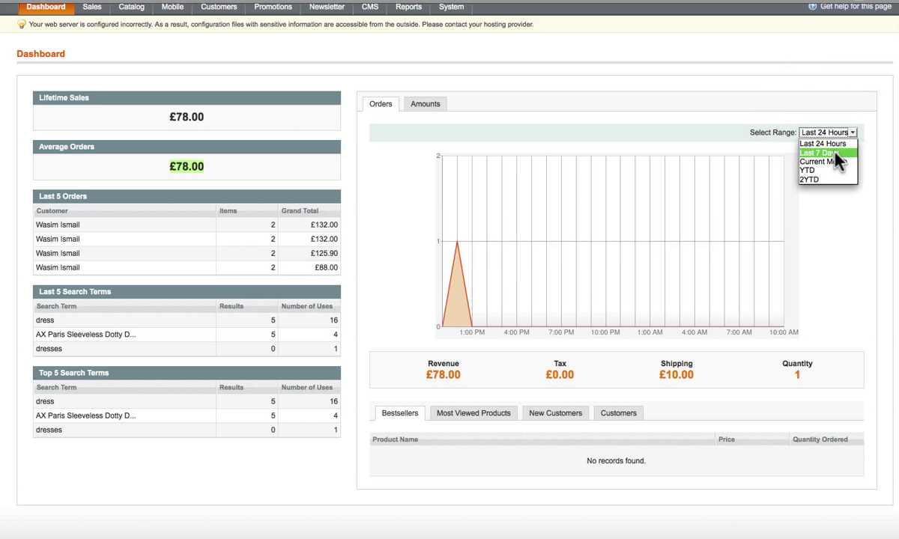
left_click(833, 152)
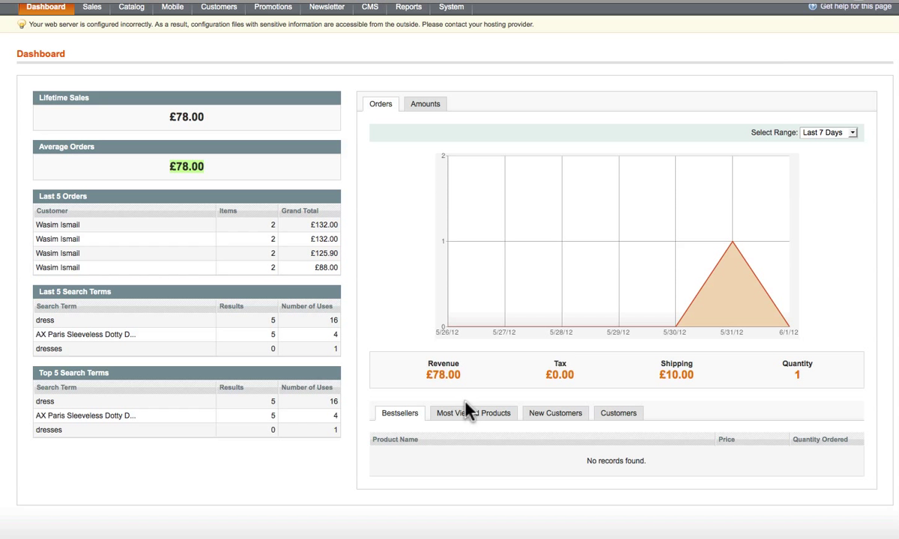
scroll(444, 185, "up", 1)
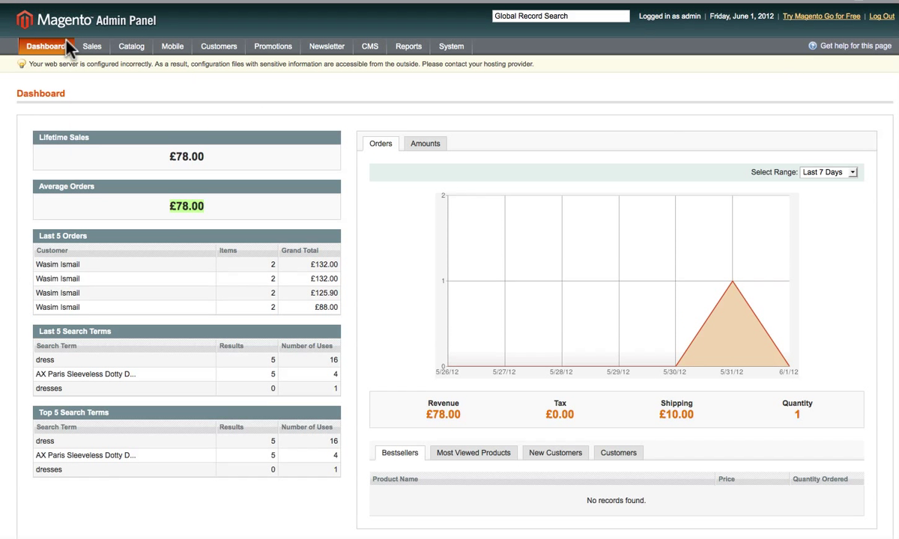
mouse_move(105, 45)
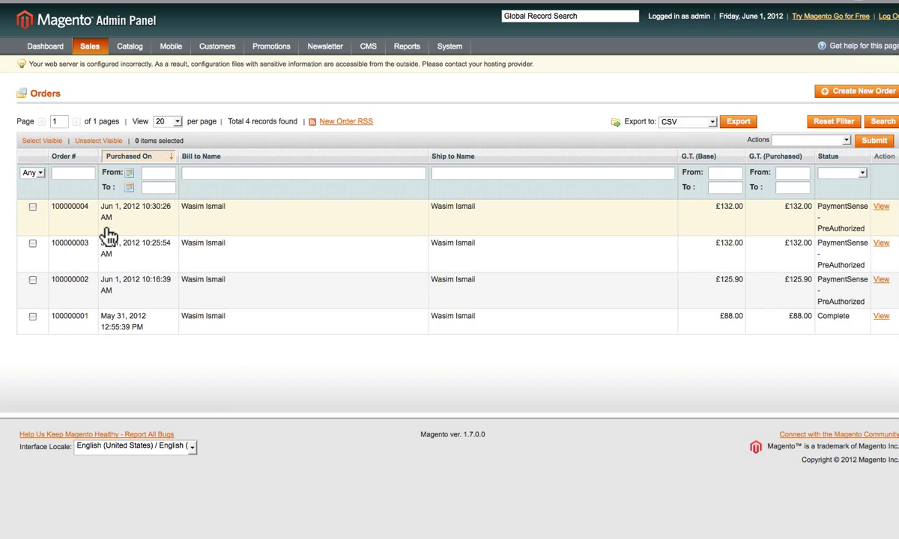
- Open order 100000004 and highlight its order time and its store and IP details
left_click(884, 210)
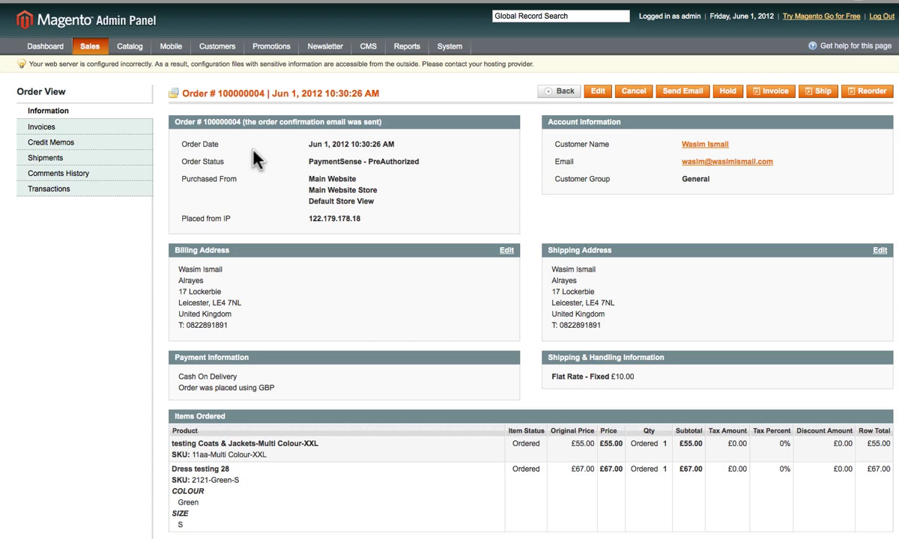
left_click_drag(350, 144, 371, 146)
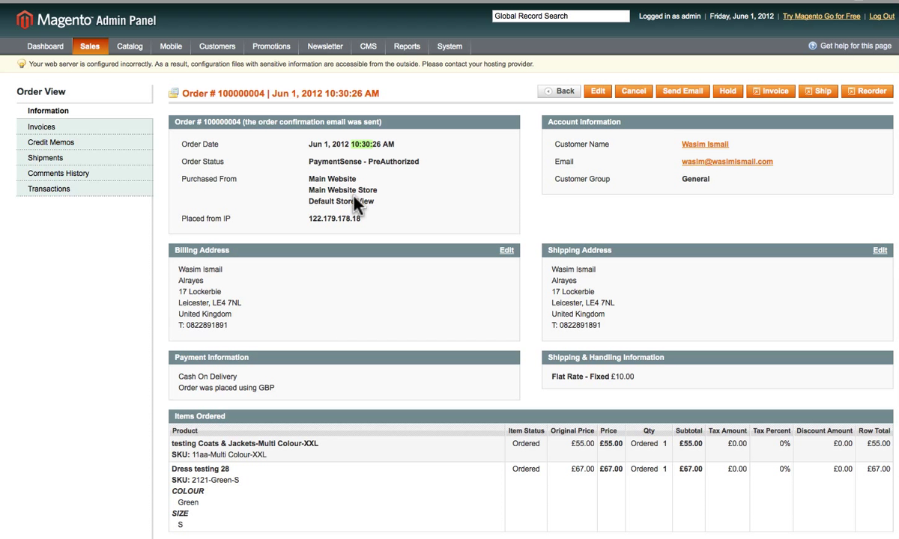
scroll(363, 199, "down", 1)
left_click_drag(371, 196, 283, 168)
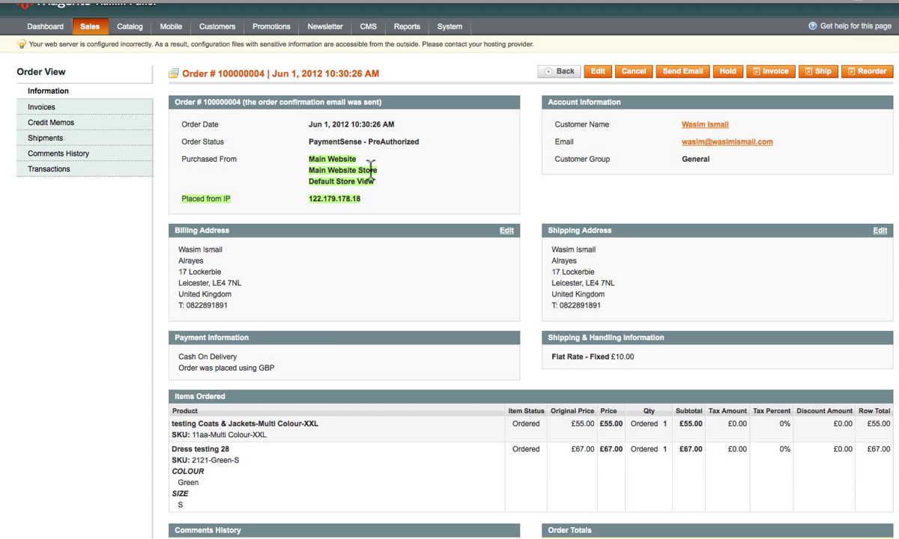
left_click(359, 221)
scroll(311, 255, "down", 2)
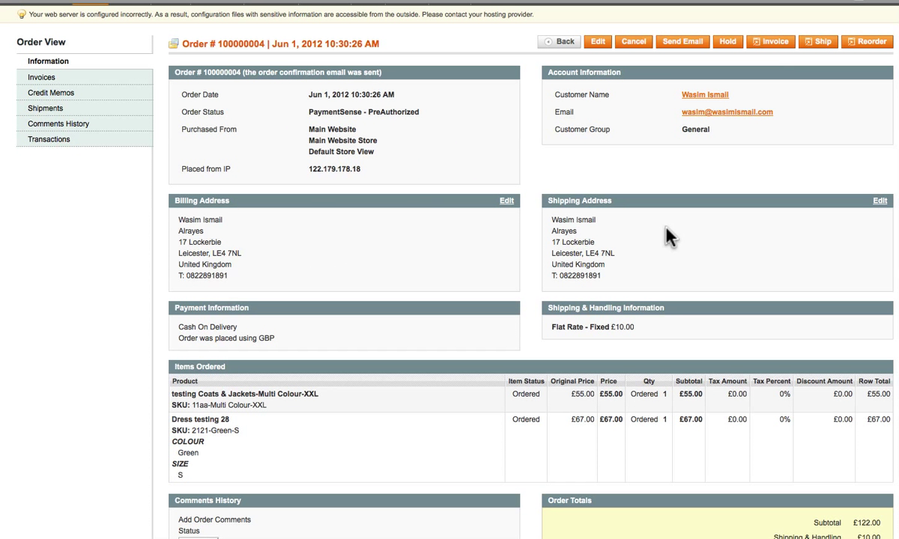
scroll(665, 229, "down", 4)
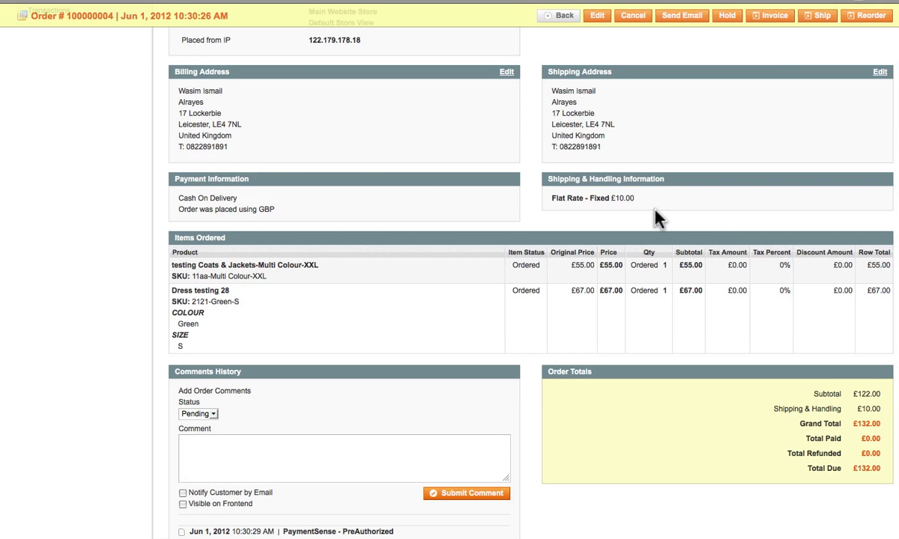
scroll(367, 314, "down", 2)
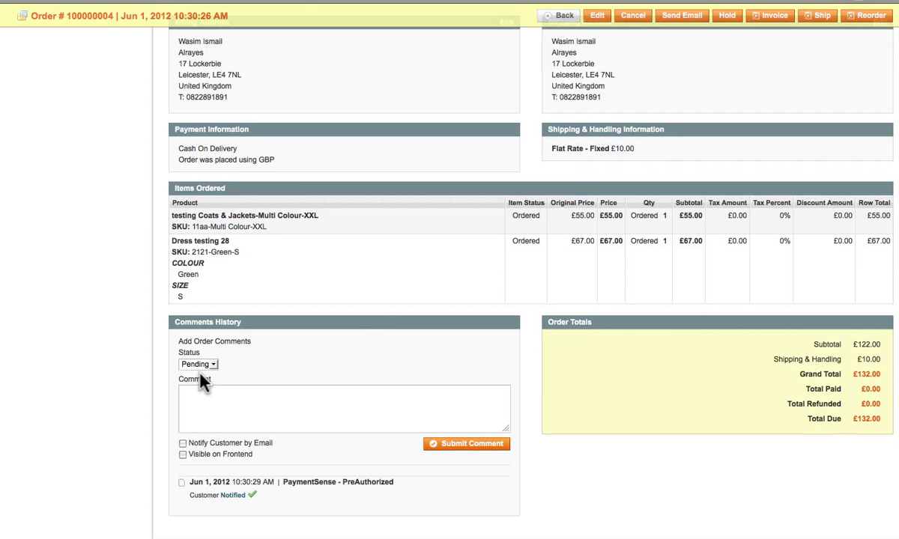
- Check the order comment status options, keep Pending, and focus the comment field
left_click(212, 373)
left_click(227, 416)
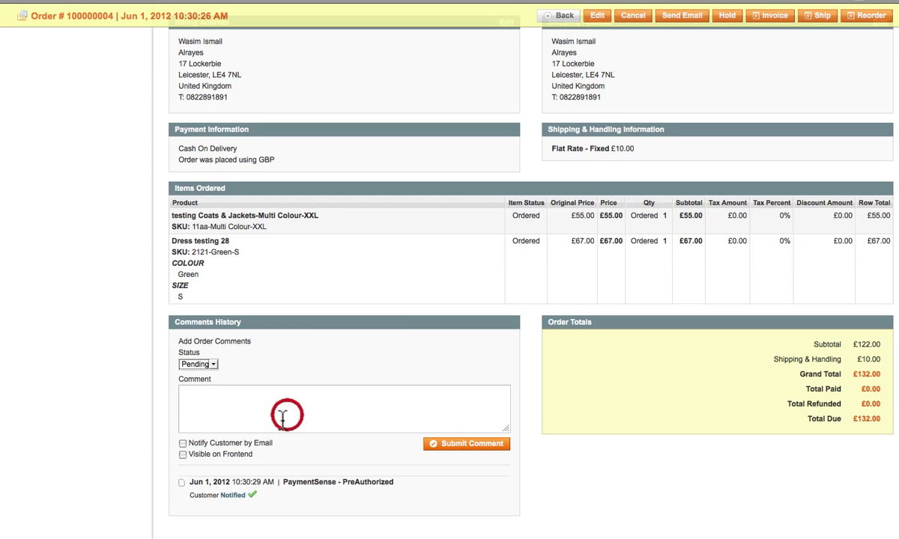
left_click(233, 418)
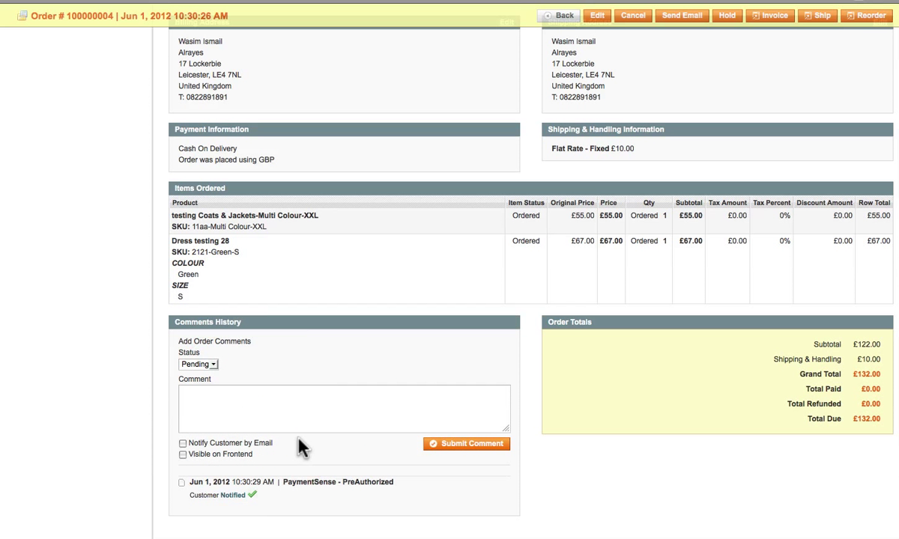
scroll(754, 428, "up", 5)
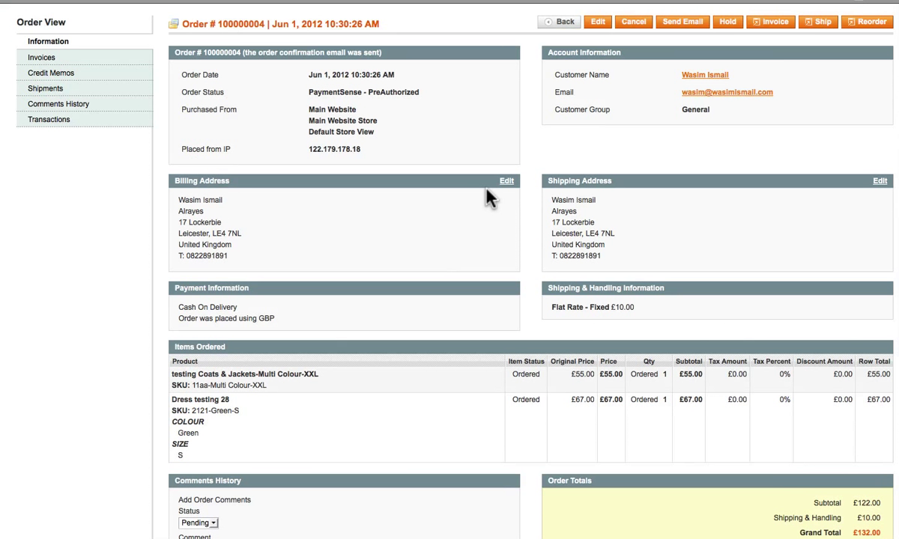
scroll(484, 193, "up", 1)
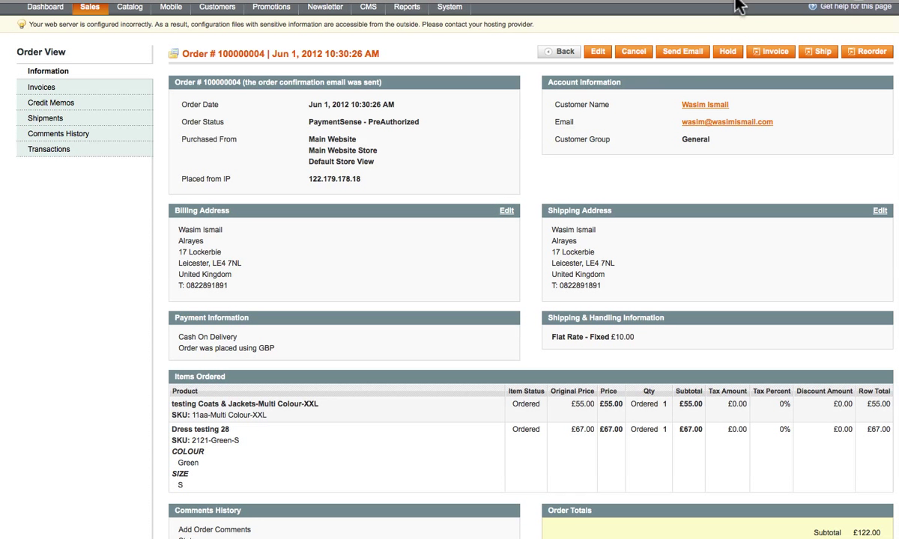
scroll(697, 45, "up", 1)
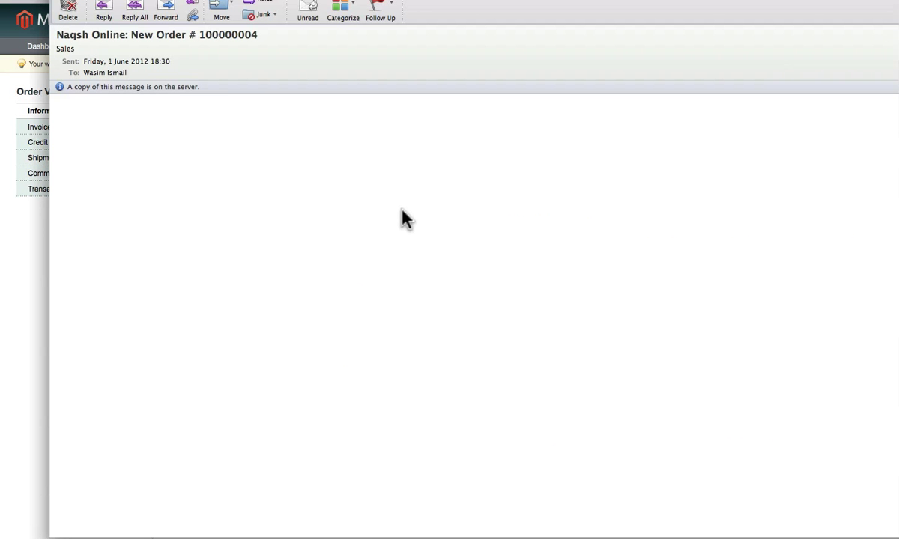
scroll(408, 219, "down", 2)
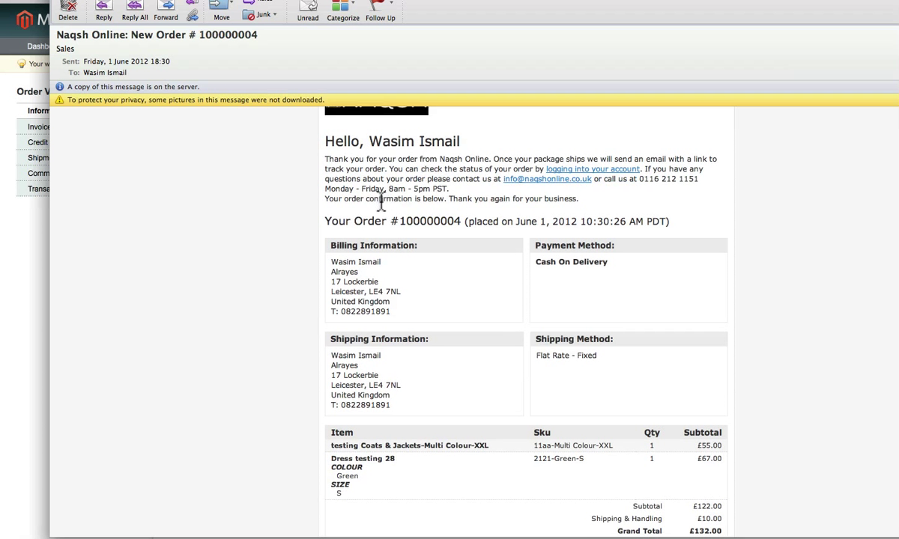
scroll(380, 201, "down", 1)
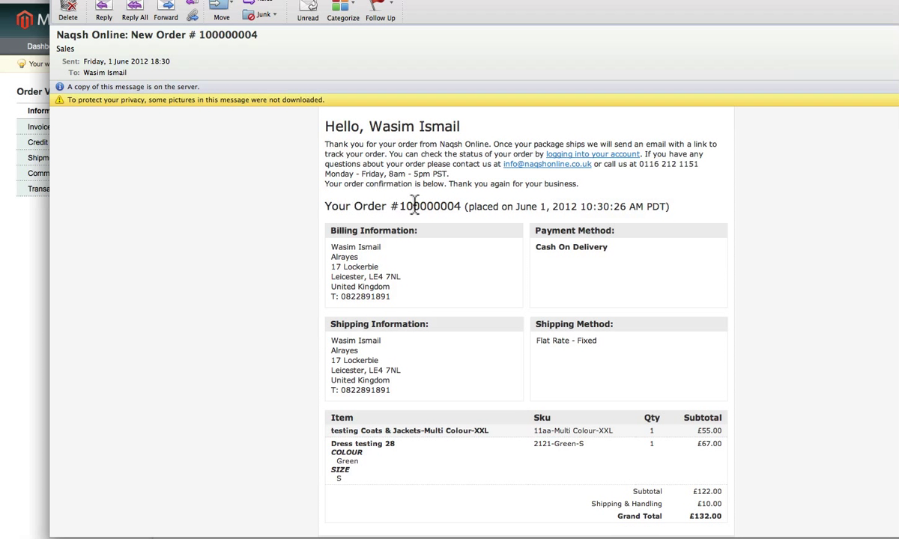
scroll(415, 206, "down", 2)
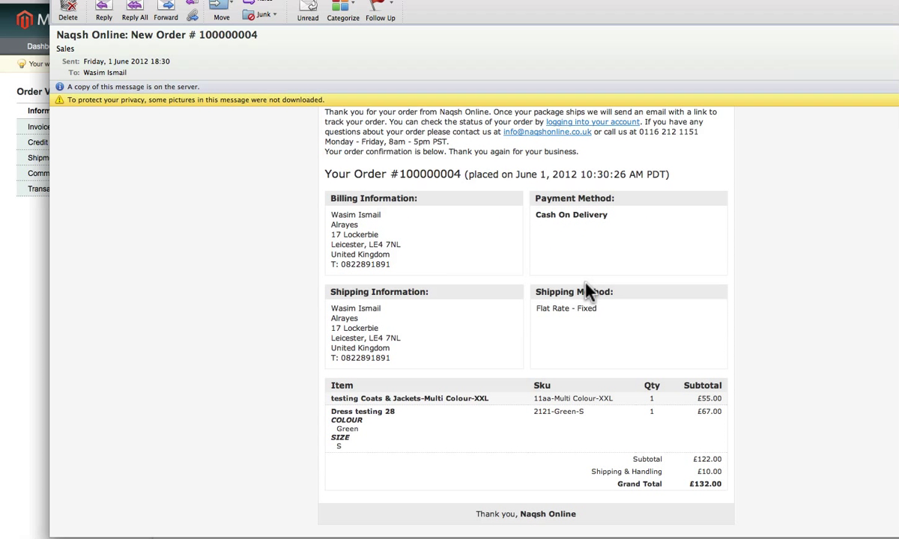
scroll(697, 464, "up", 1)
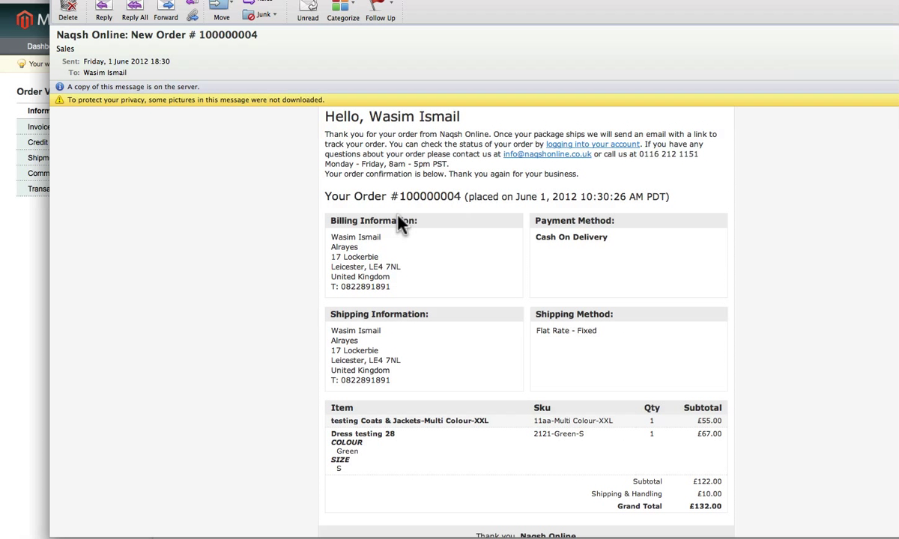
left_click_drag(518, 175, 386, 153)
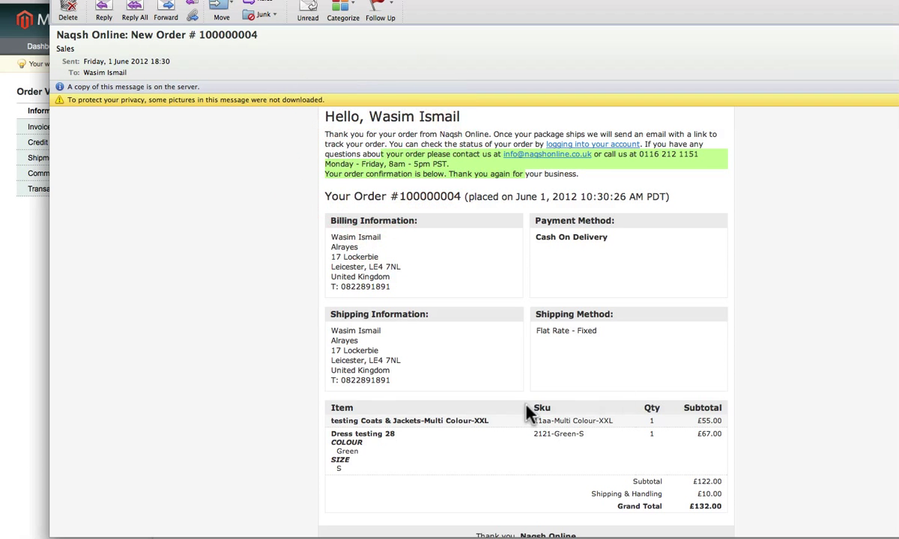
left_click_drag(375, 457, 328, 406)
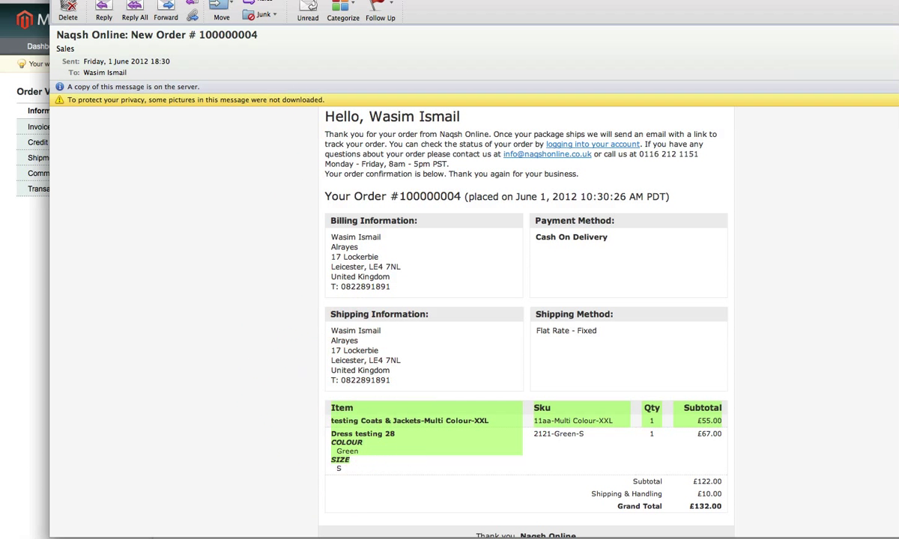
left_click(8, 236)
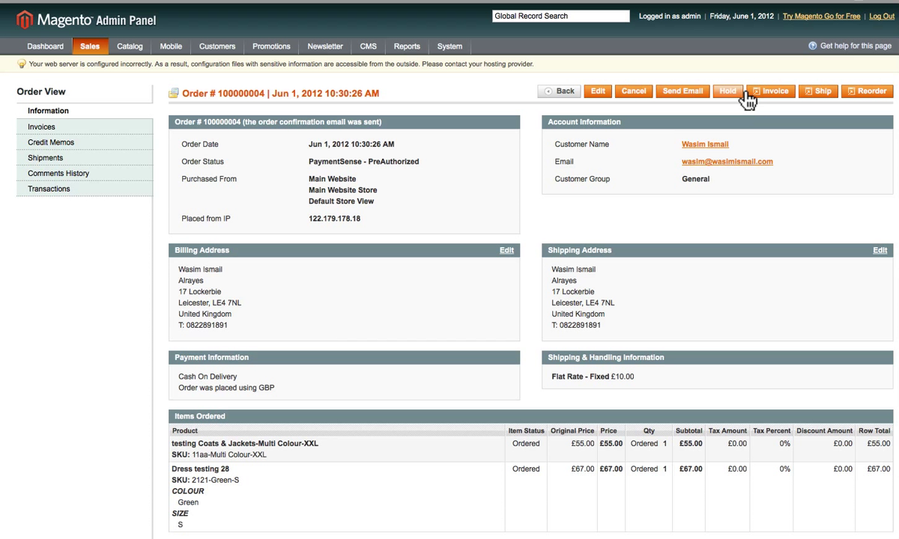
- Start an invoice for order 100000004, turning Create Shipment on and back off
left_click(779, 94)
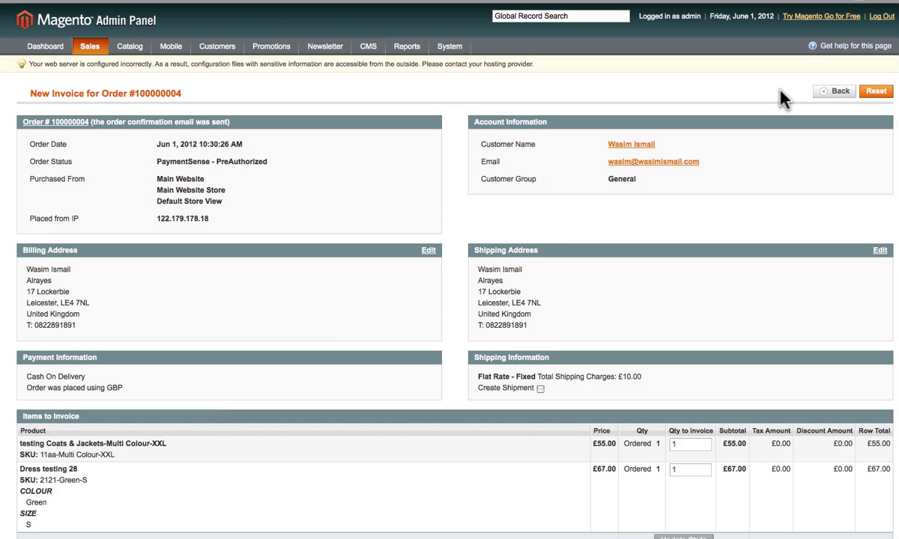
scroll(786, 101, "down", 5)
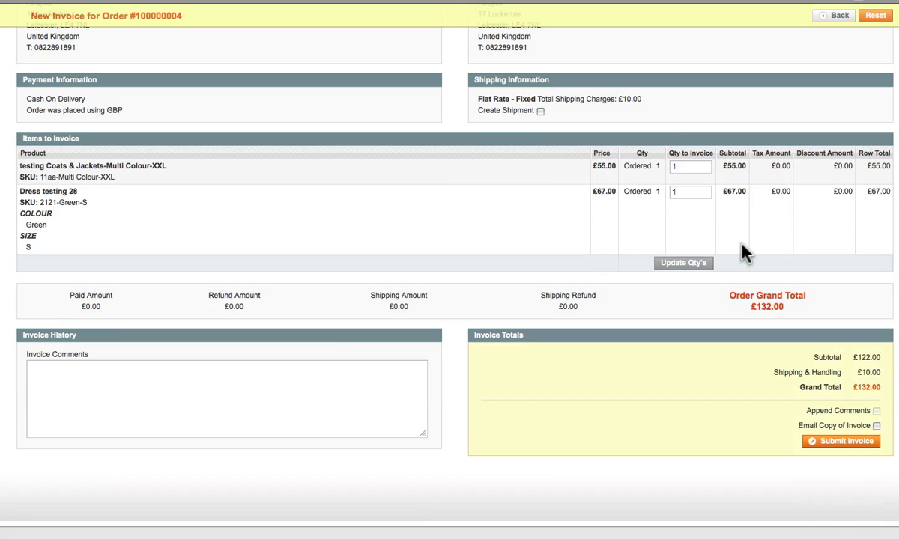
scroll(429, 228, "up", 2)
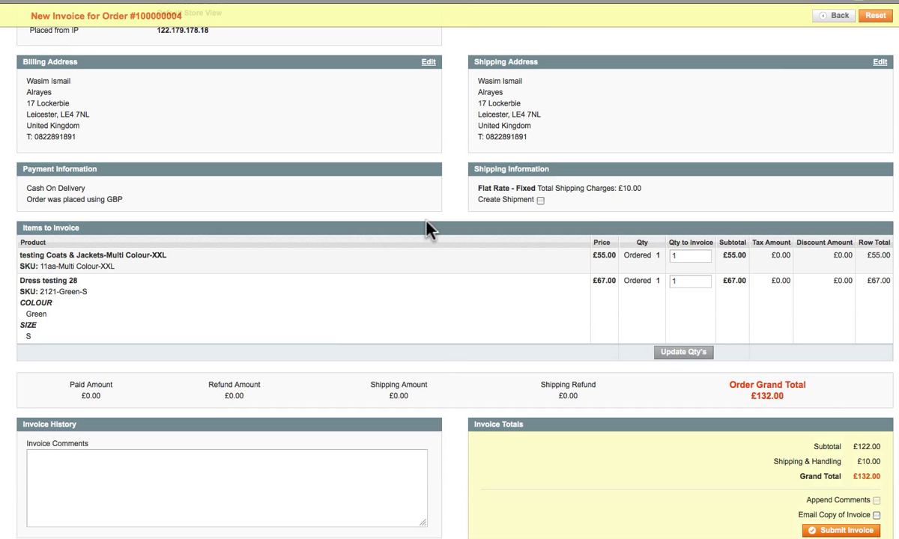
left_click(541, 200)
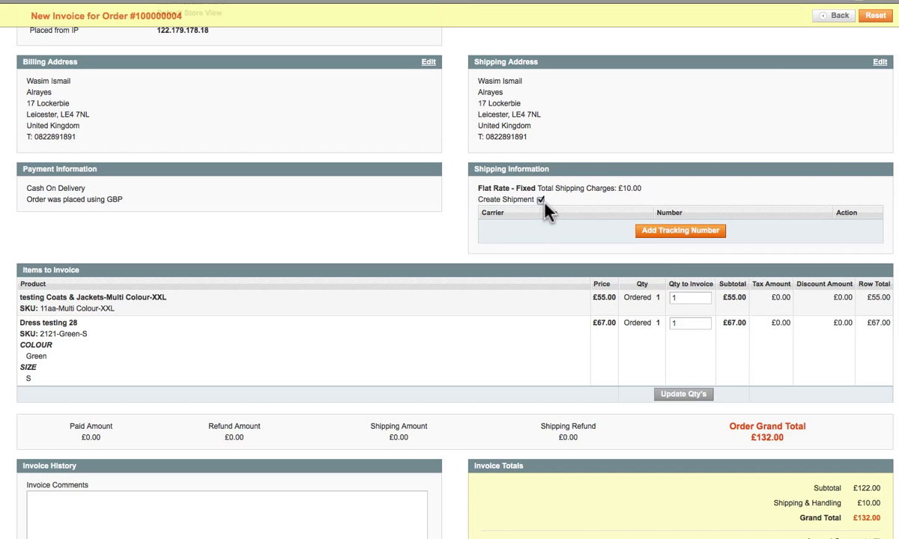
left_click(541, 200)
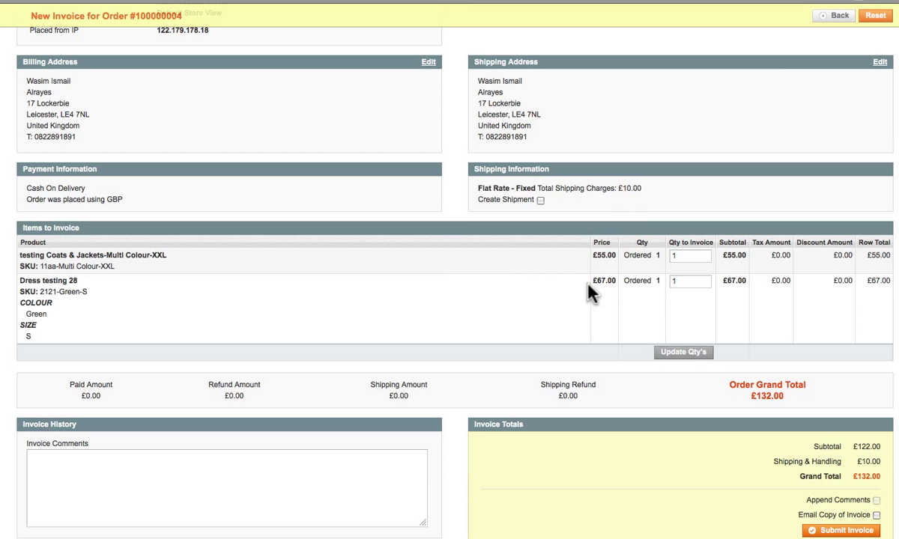
- Keep Qty to Invoice at 1 and enable Email Copy of Invoice
double_click(672, 256)
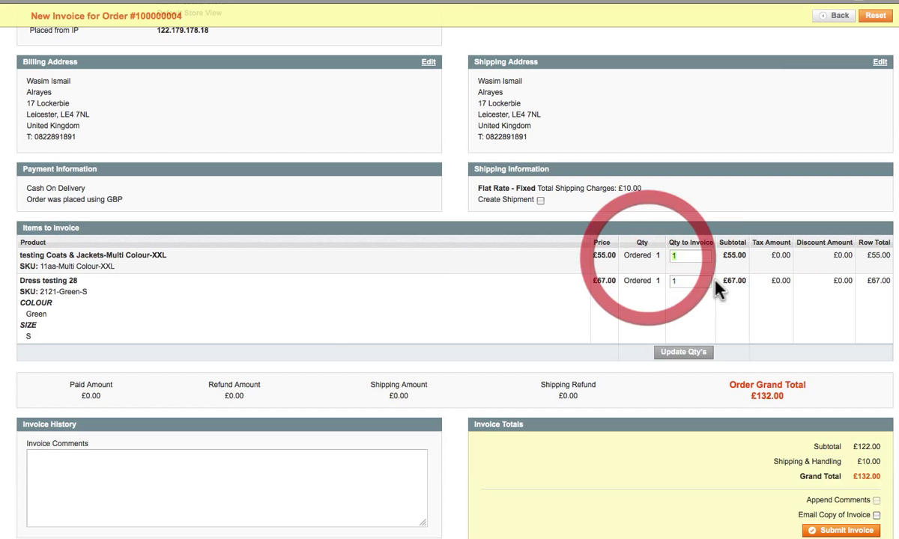
scroll(678, 382, "down", 2)
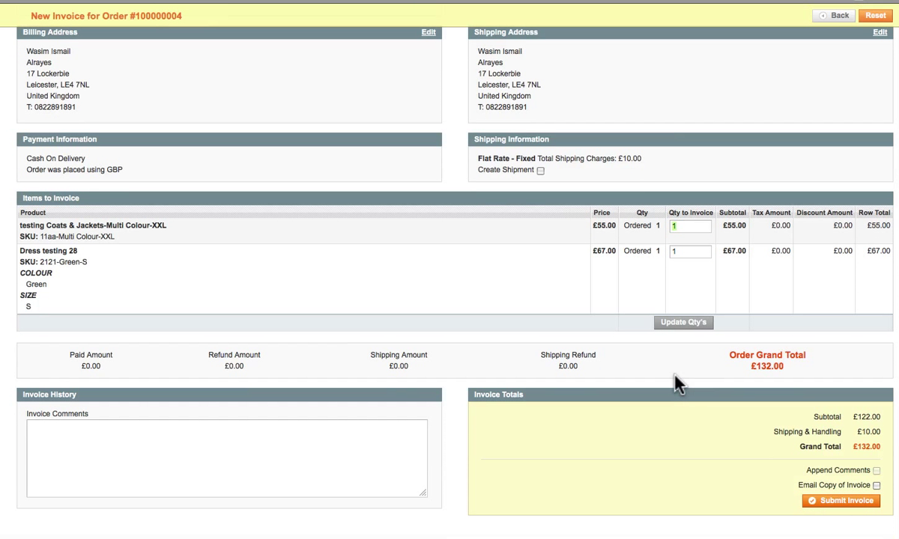
left_click(309, 387)
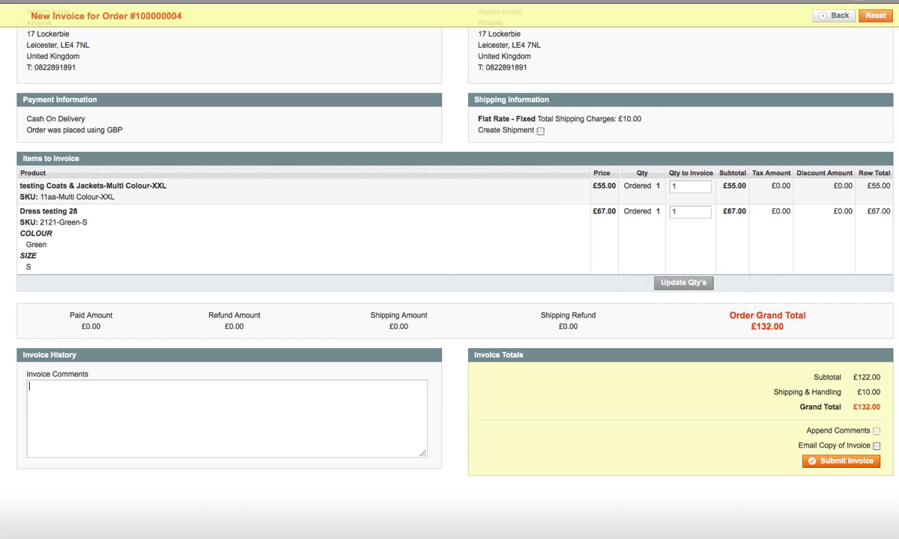
left_click(877, 446)
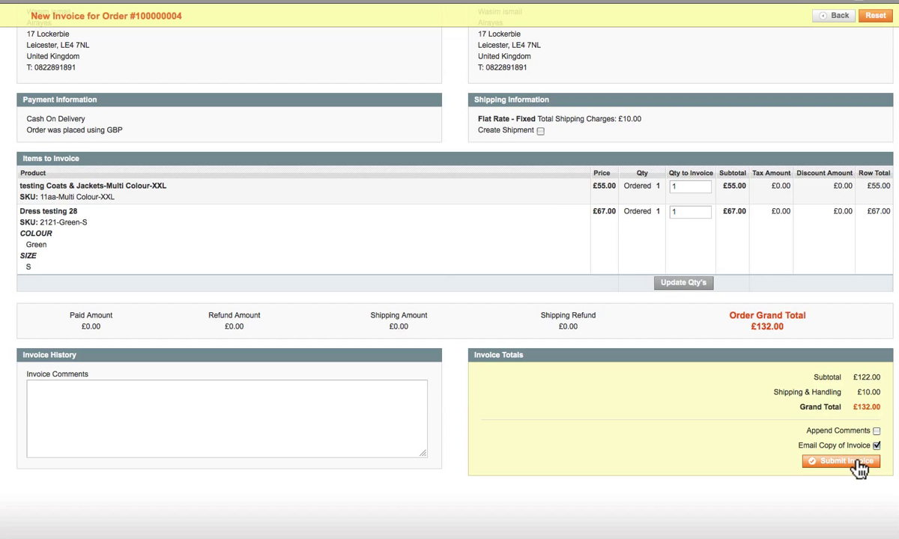
- Submit the invoice so the order shows Processing with both items Invoiced
left_click(858, 463)
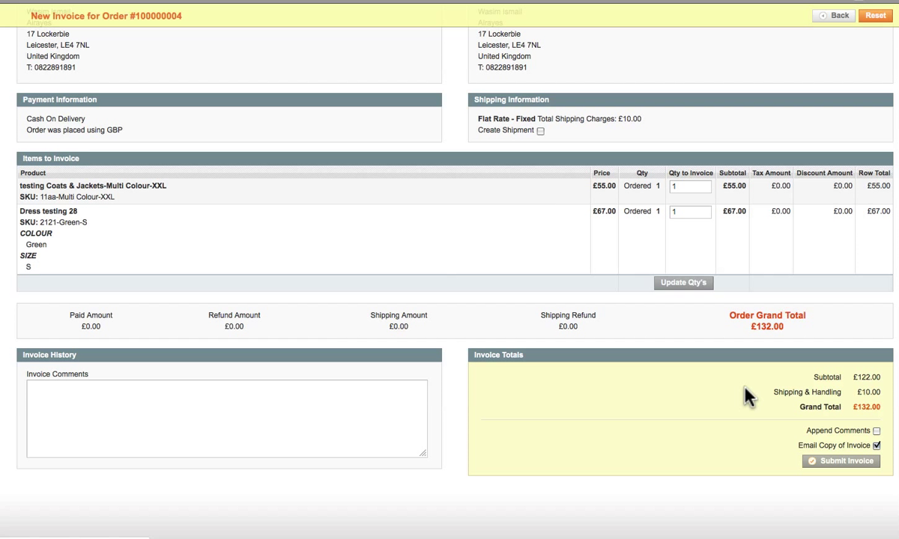
scroll(243, 148, "up", 1)
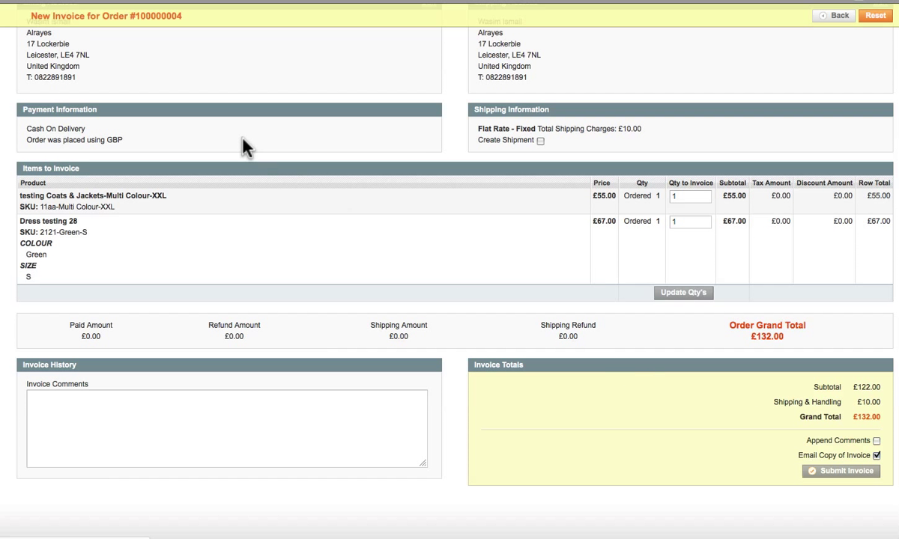
scroll(255, 156, "up", 2)
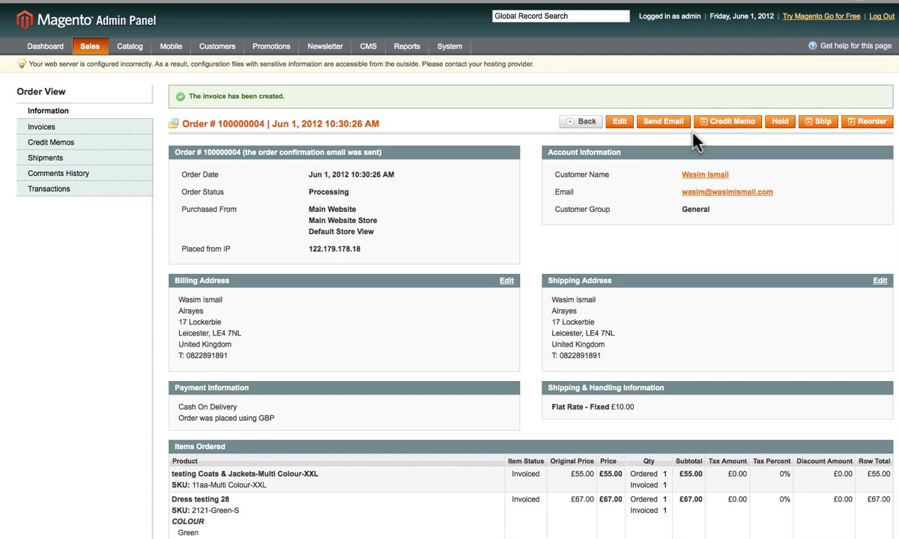
scroll(644, 187, "down", 1)
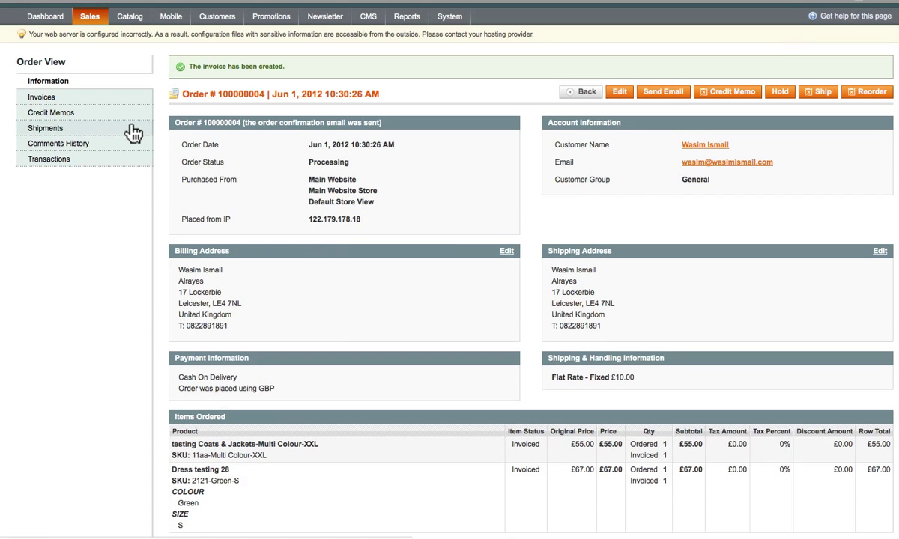
scroll(584, 315, "down", 5)
scroll(301, 296, "up", 6)
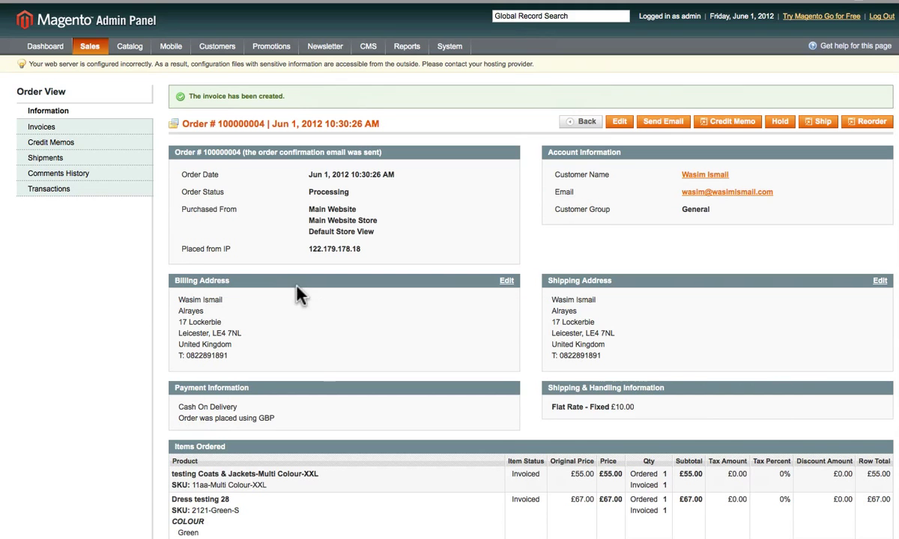
- Review the order's one paid invoice, then its empty Credit Memos list
left_click(49, 132)
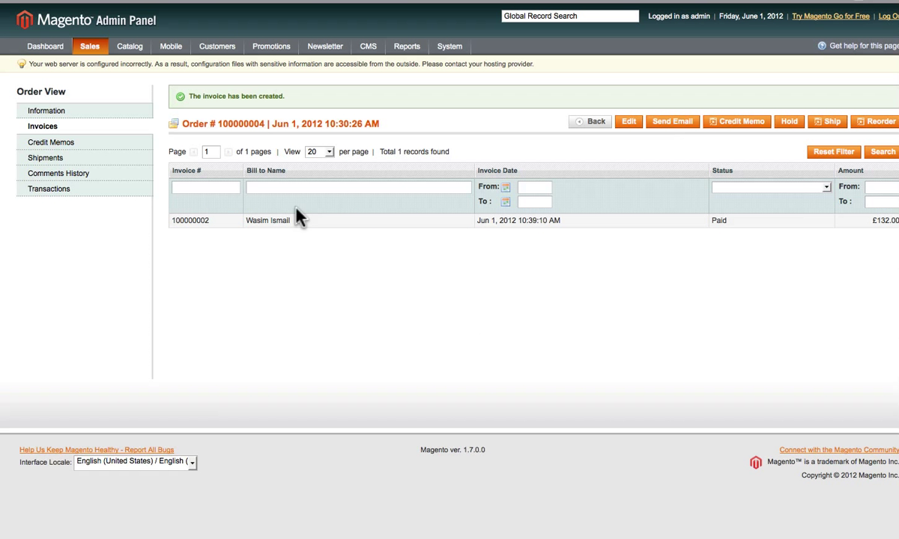
left_click(53, 143)
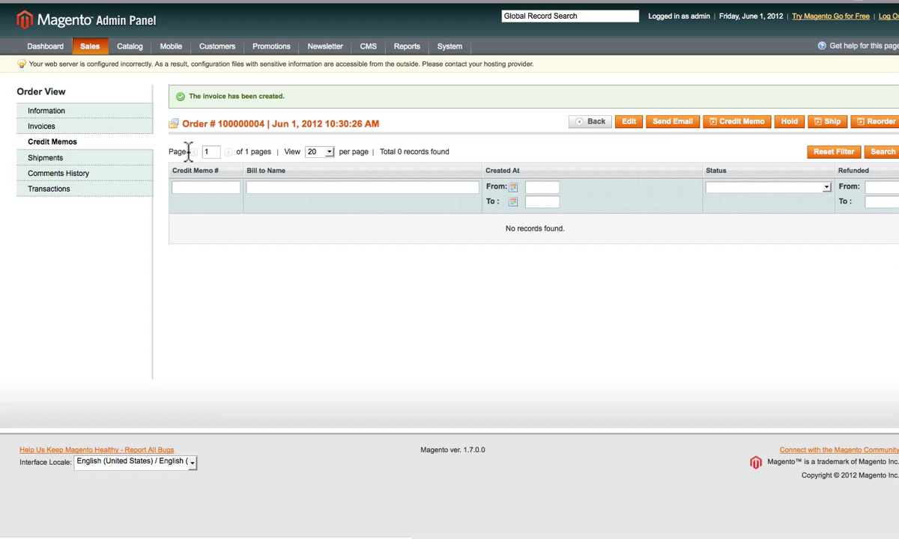
left_click(738, 126)
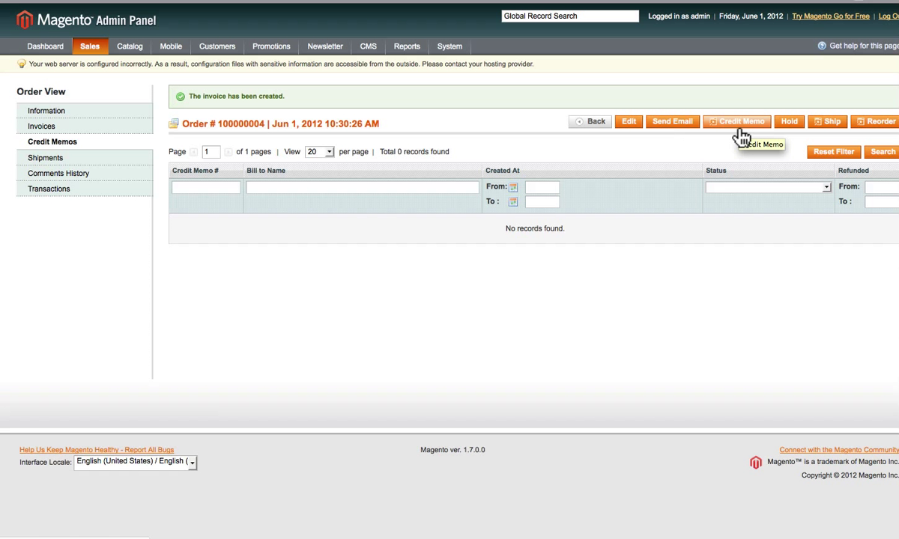
- Start a new credit memo for order #100000004 and scroll down to its refund totals
left_click(740, 127)
scroll(236, 353, "down", 5)
scroll(275, 450, "down", 2)
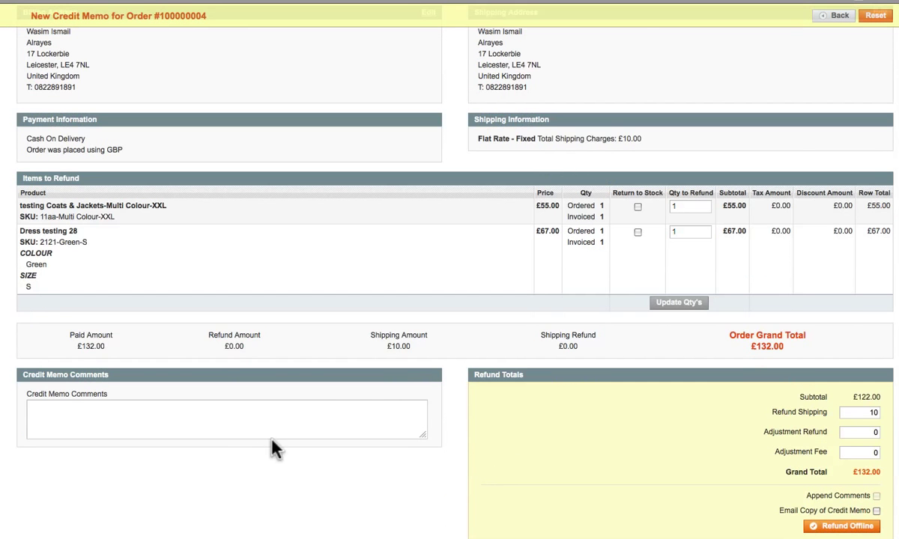
scroll(227, 412, "up", 2)
left_click(110, 455)
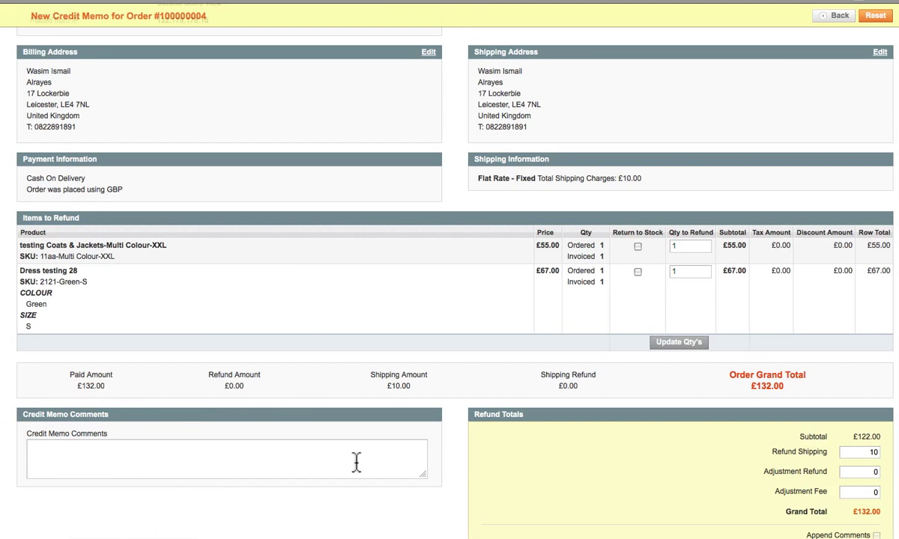
scroll(352, 442, "down", 2)
- Set Adjustment Refund to 10 and Refund Offline, rejected as exceeding the £132.00 maximum
left_click_drag(869, 392, 889, 392)
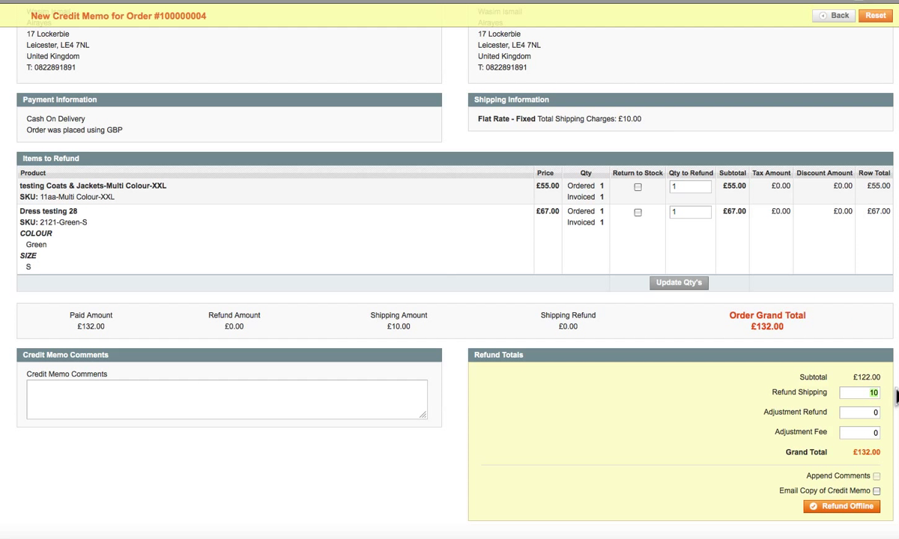
left_click(869, 413)
key("BackSpace")
type("5")
key("BackSpace")
type("10")
left_click(873, 433)
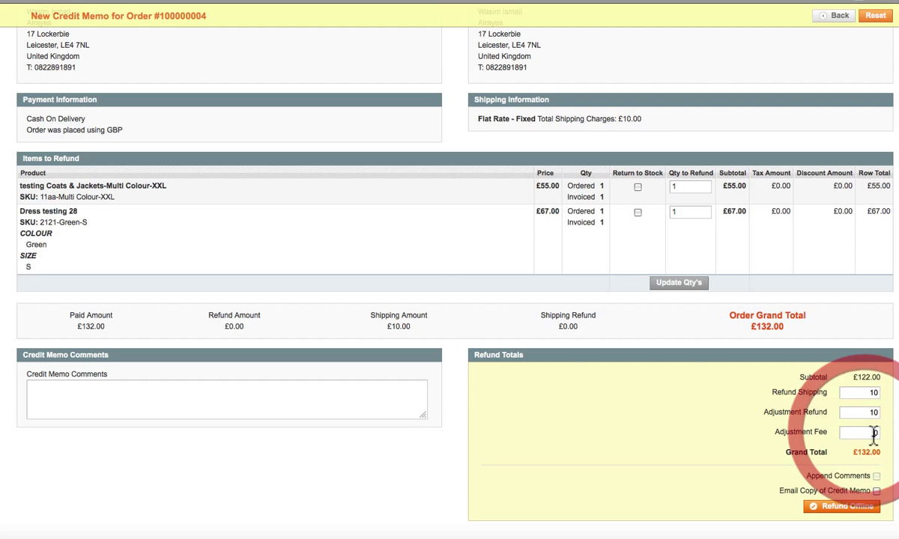
left_click(862, 507)
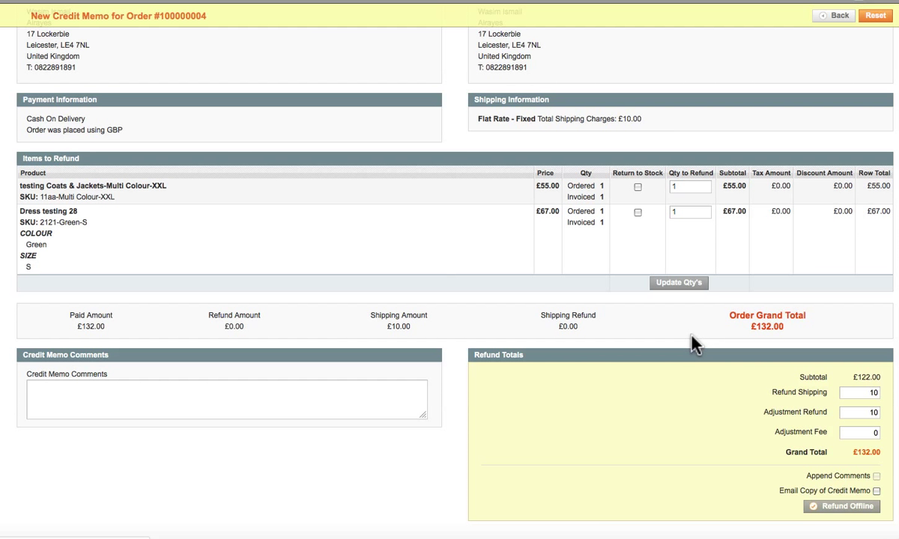
scroll(749, 367, "down", 5)
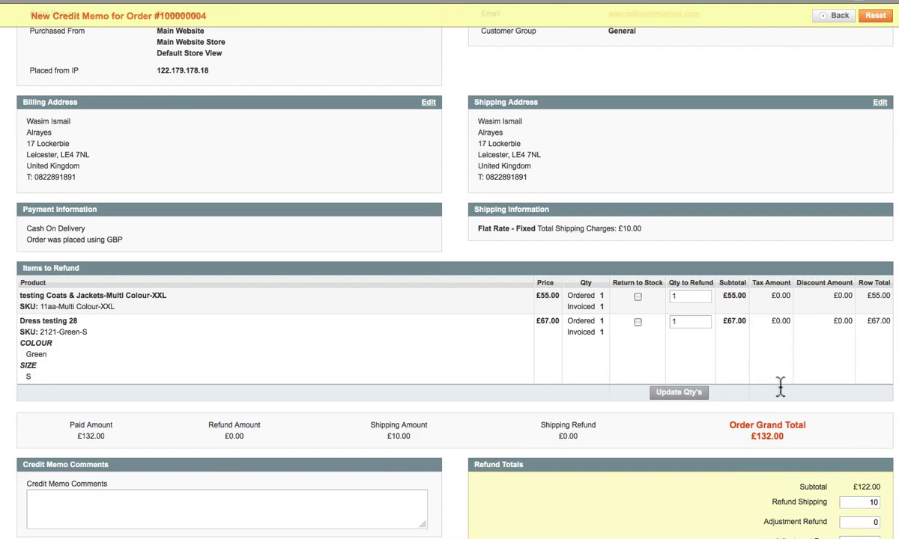
scroll(680, 352, "up", 2)
scroll(445, 254, "up", 4)
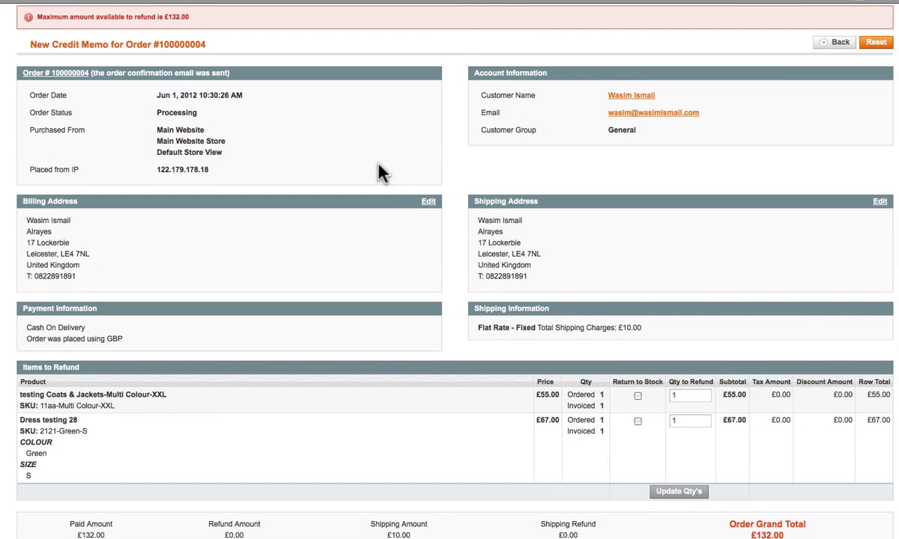
- Return via Sales > Orders to order #100000004 and start a new shipment
mouse_move(91, 46)
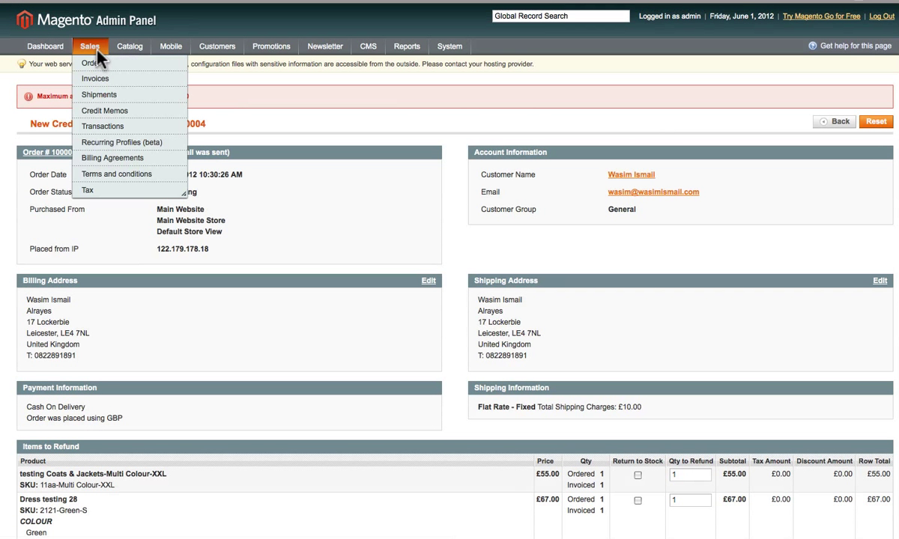
left_click(96, 63)
left_click(837, 123)
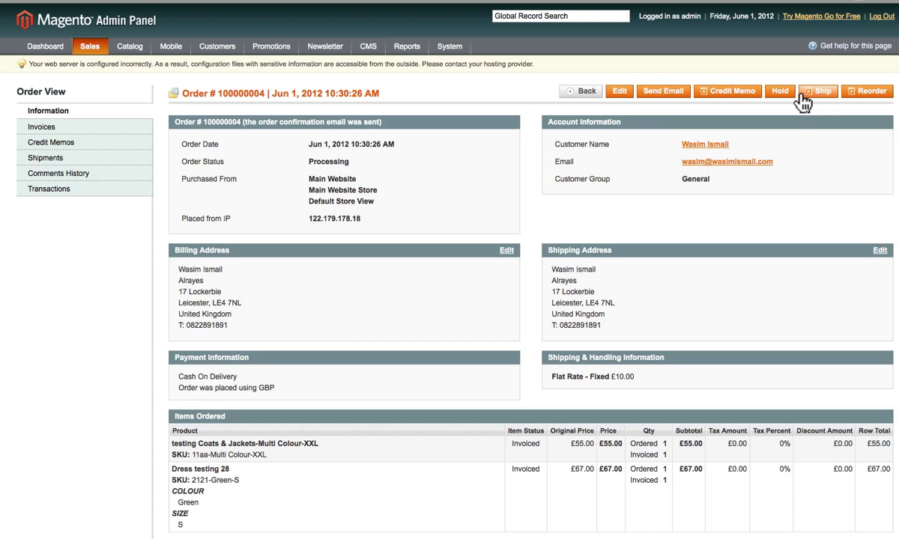
left_click(826, 99)
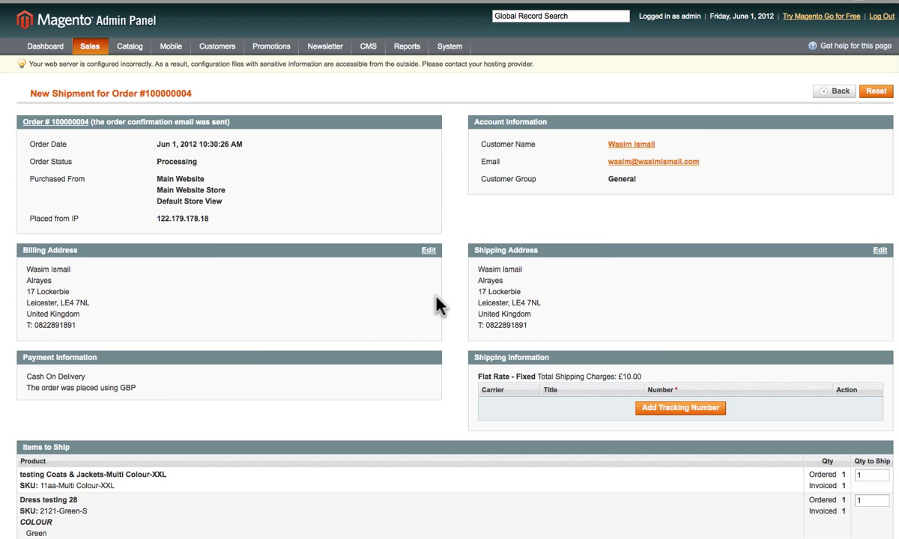
- Add a tracking row and settle its carrier on Custom Value after trying DHL (Deprecated)
scroll(438, 306, "down", 3)
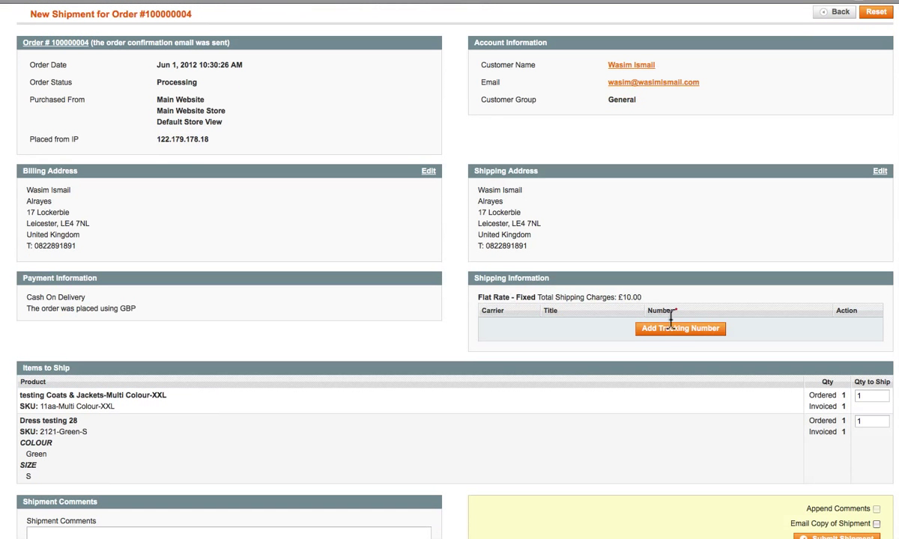
left_click(686, 332)
left_click(529, 325)
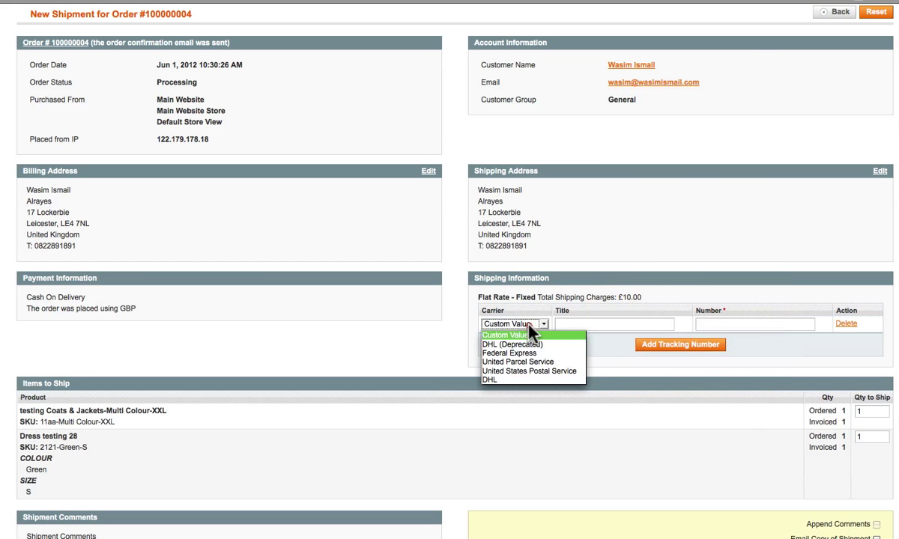
left_click(577, 324)
left_click(646, 324)
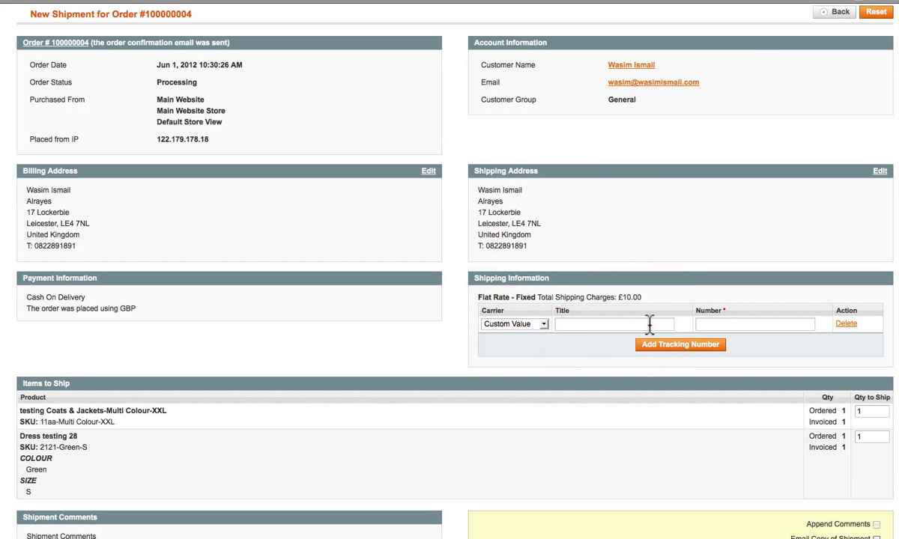
type("Royal Mail")
left_click(696, 324)
left_click(781, 324)
left_click(525, 323)
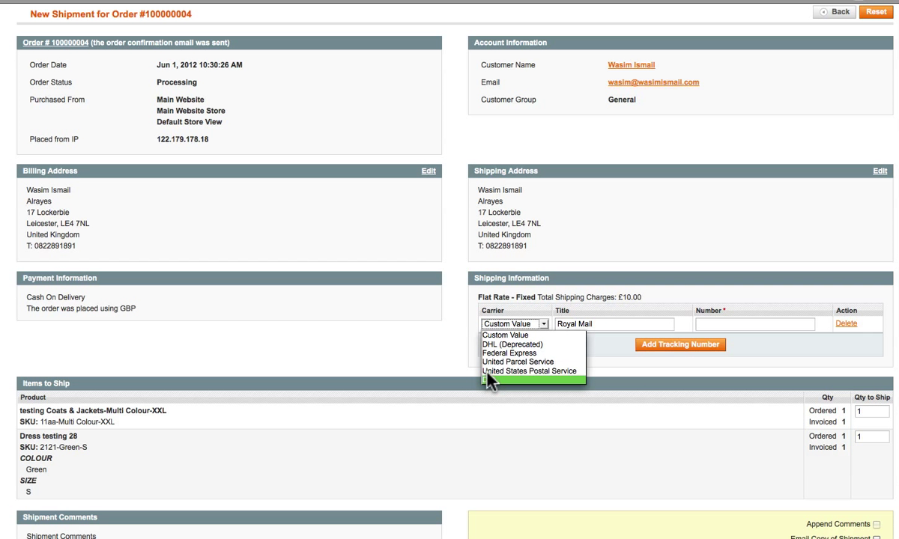
left_click(547, 343)
left_click(734, 326)
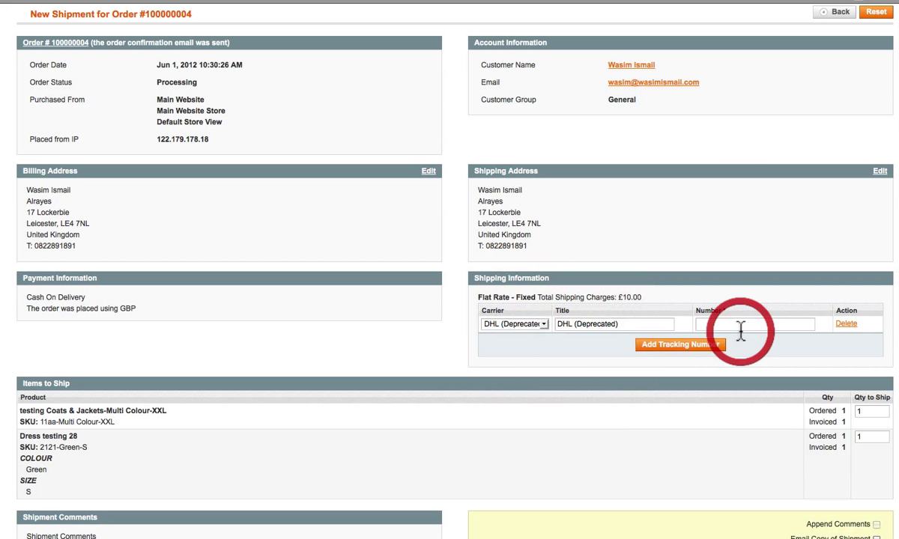
left_click(514, 324)
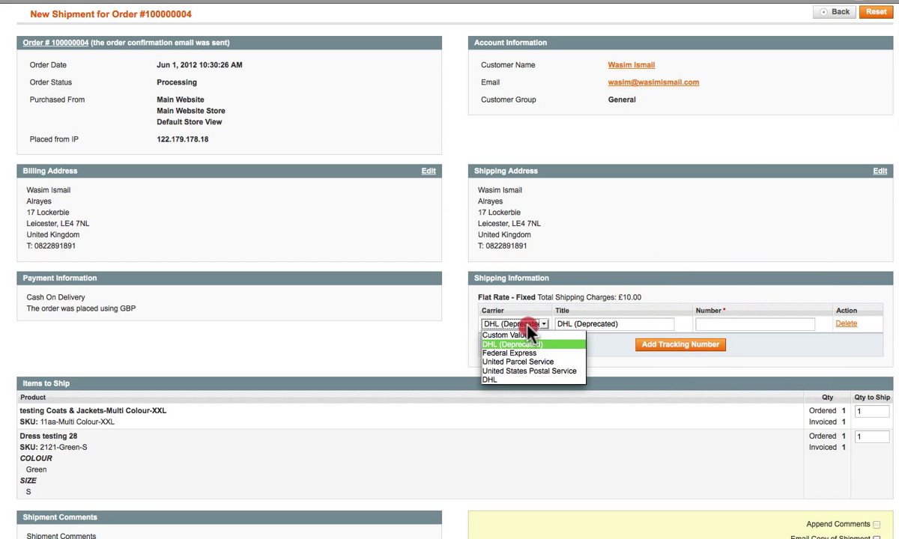
left_click(512, 335)
- Enter title Royal Mail with the tracking number, email a shipment copy, and submit the shipment
left_click(621, 326)
type("Royal Mail")
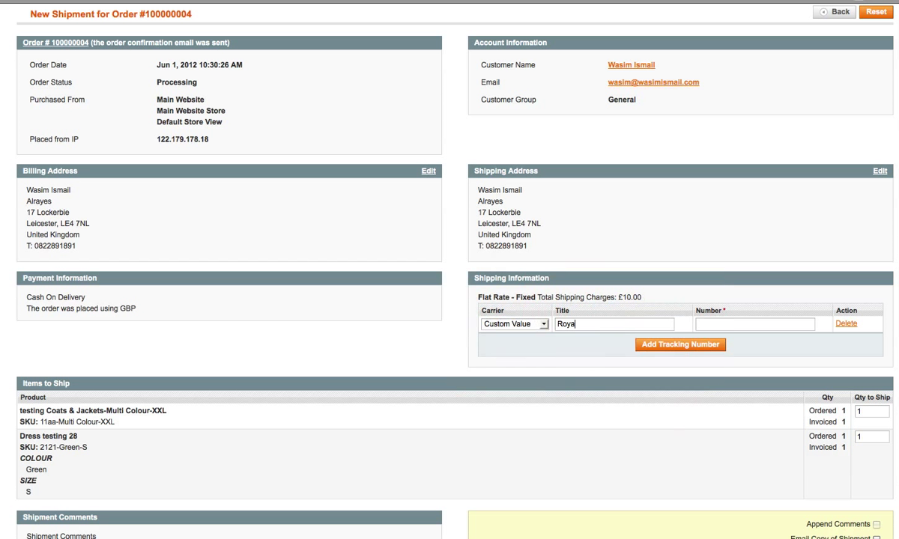
key("Tab")
type("12349q8712192h")
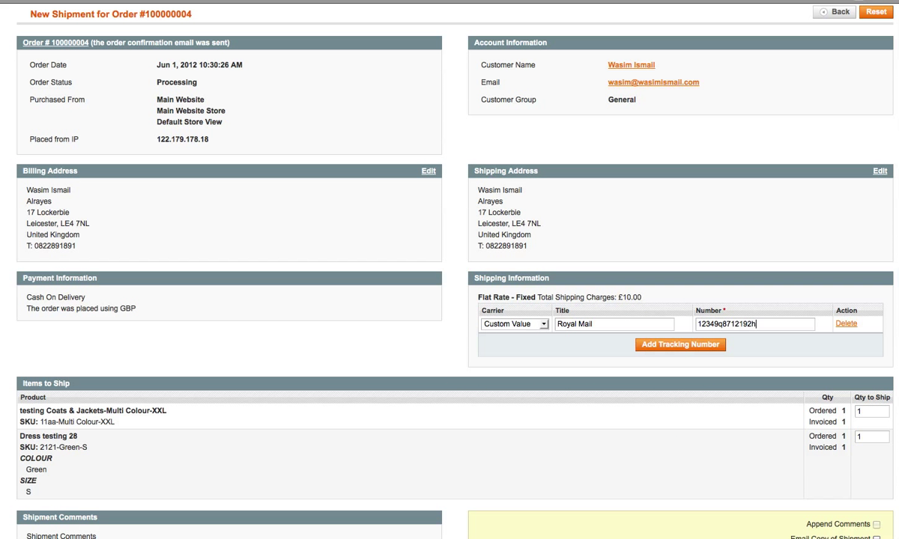
left_click(666, 344)
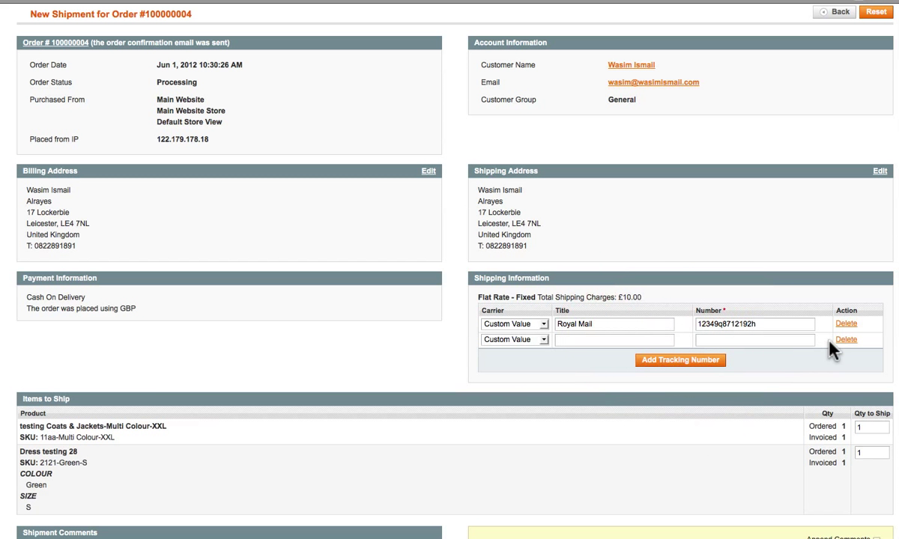
left_click(849, 341)
scroll(652, 329, "down", 3)
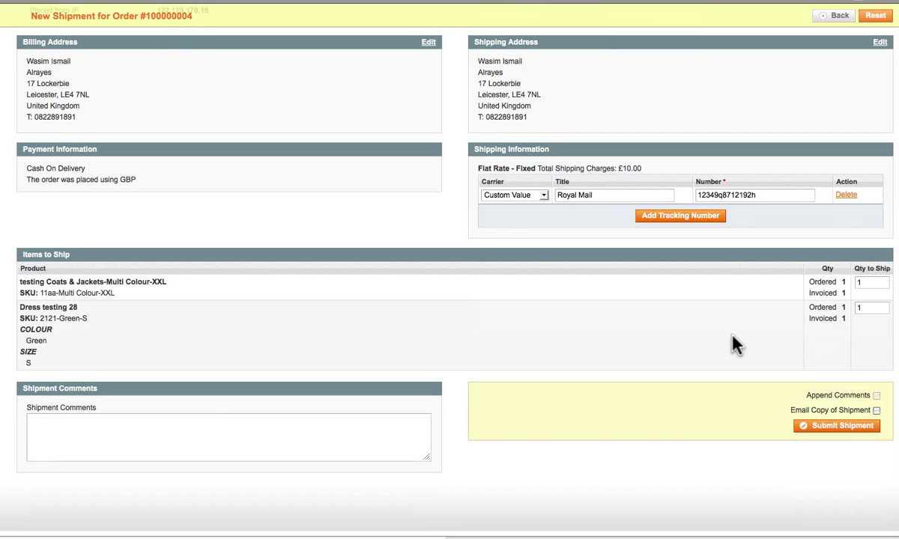
left_click(876, 410)
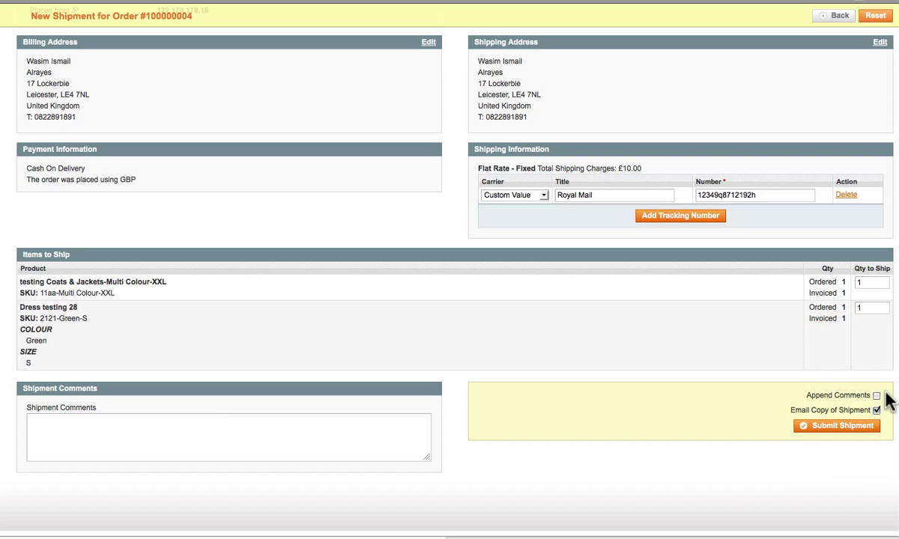
left_click(839, 426)
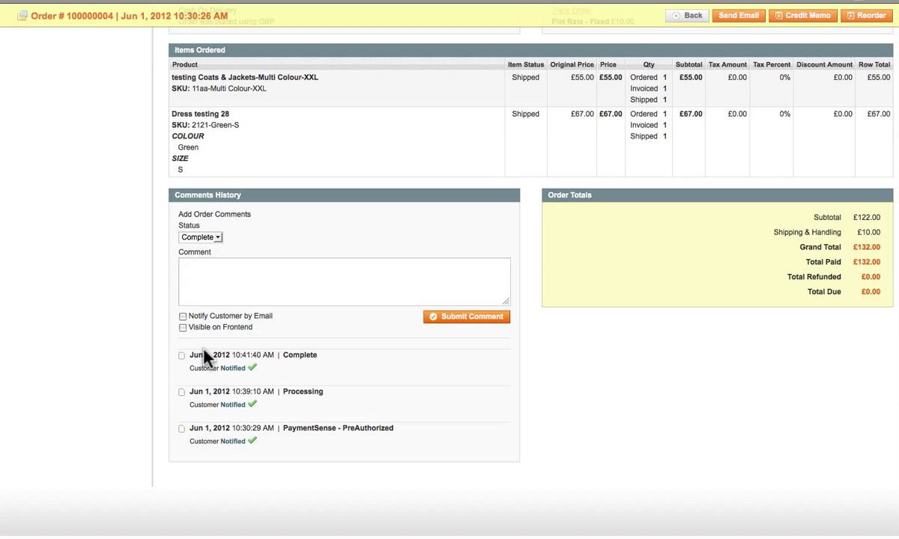
- Check the order's Status choices without changing them, then open its Track Order information
left_click(209, 238)
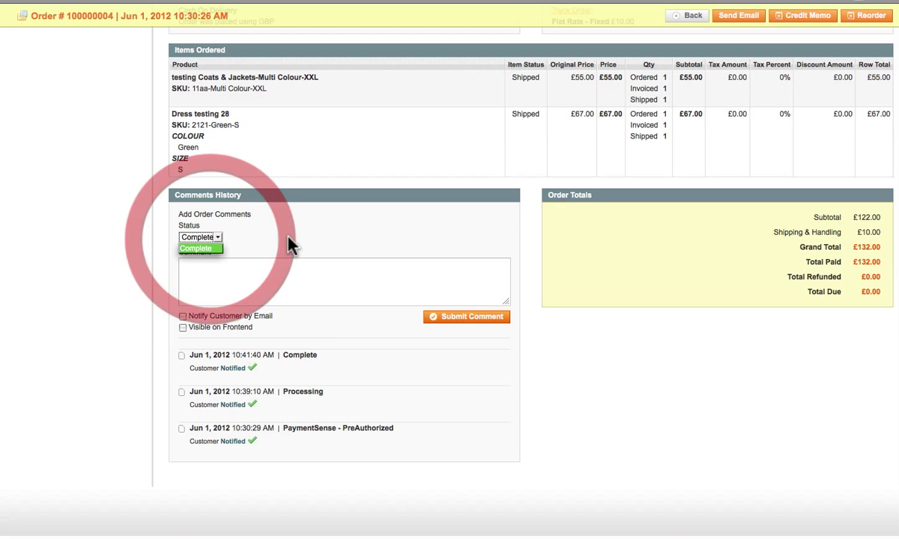
left_click(588, 378)
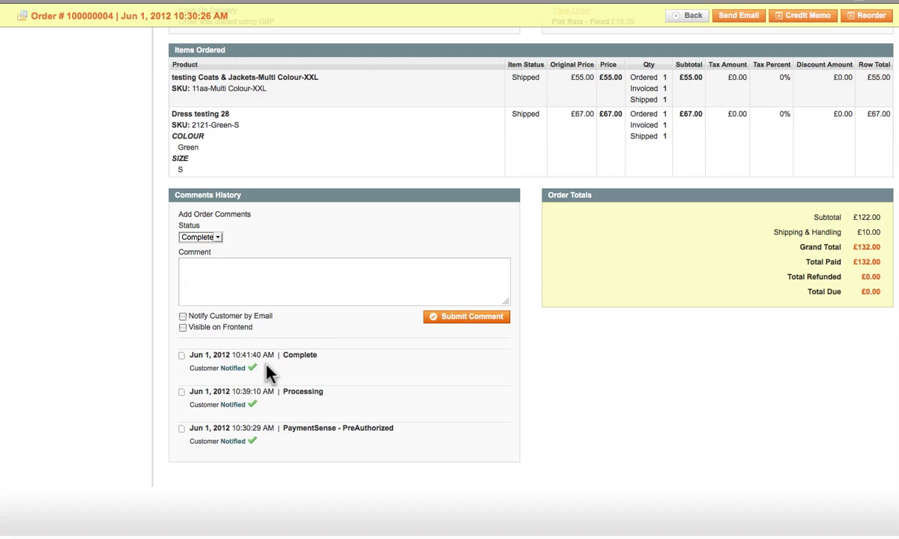
scroll(271, 417, "up", 4)
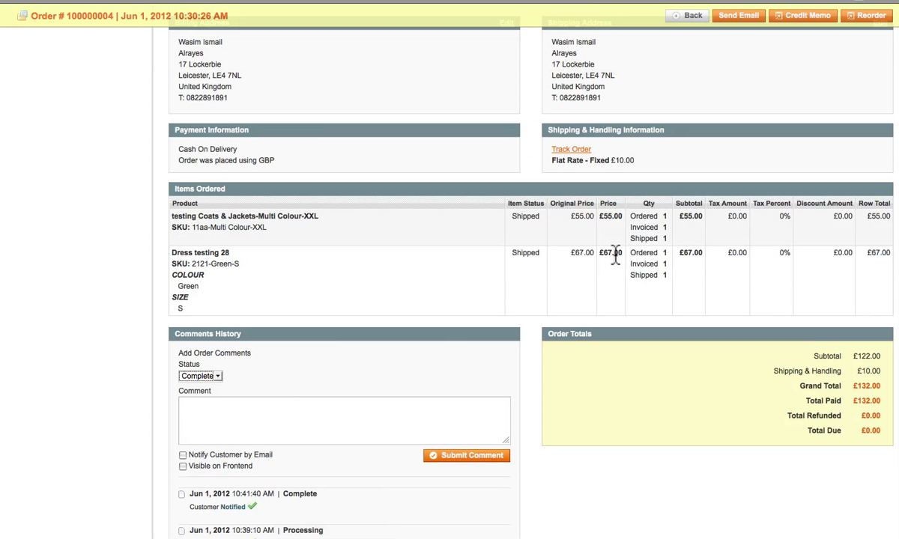
left_click(571, 154)
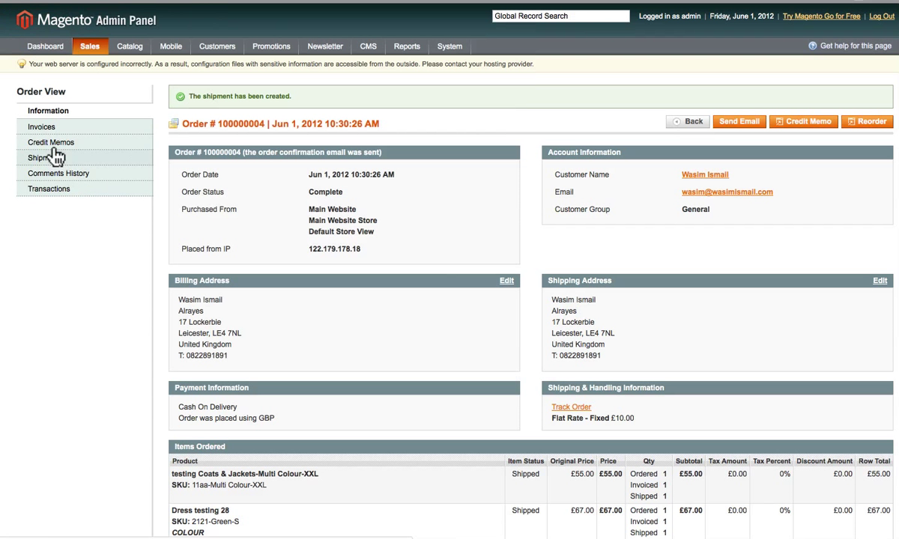
- View the order's Comments History, then its Shipments list with the Jun 1, 2012 record
left_click(51, 178)
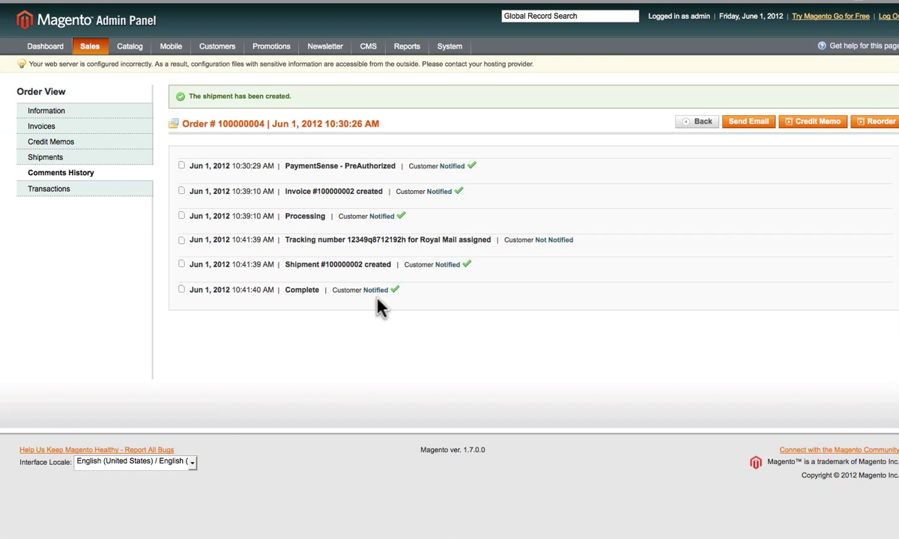
left_click(50, 159)
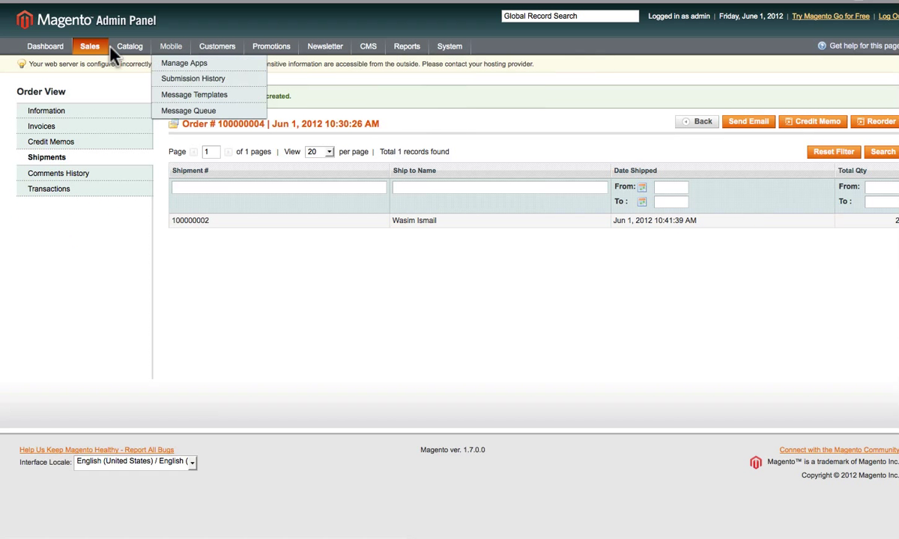
- Open the Sales > Orders list and filter it by Pending status
left_click(90, 47)
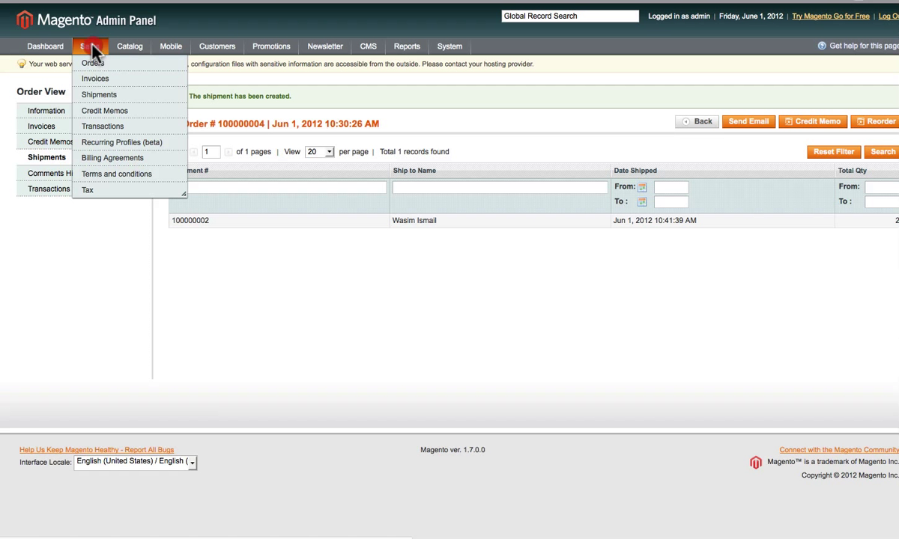
left_click(94, 66)
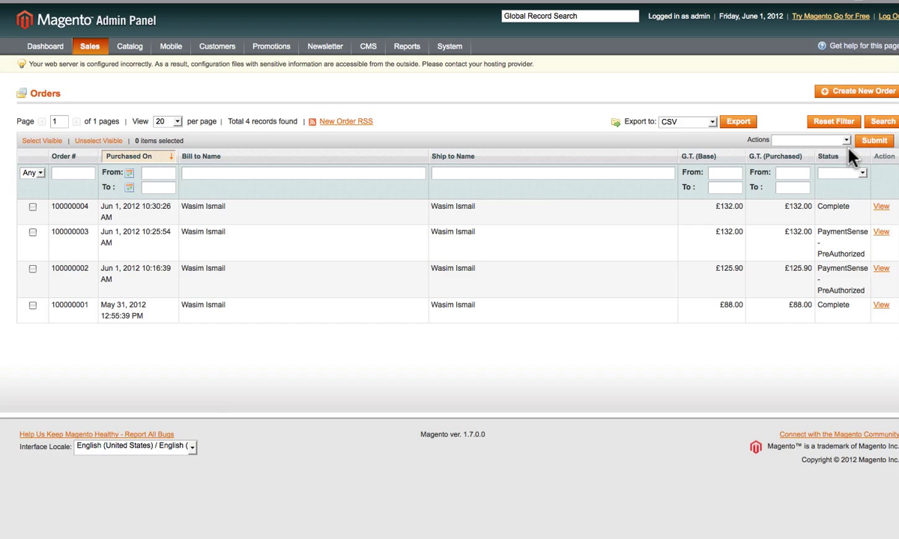
left_click(863, 173)
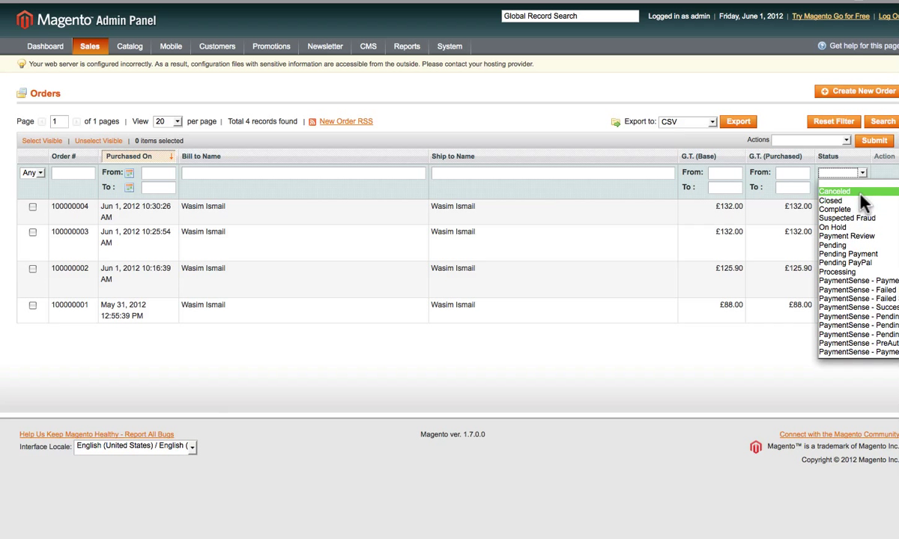
key("Escape")
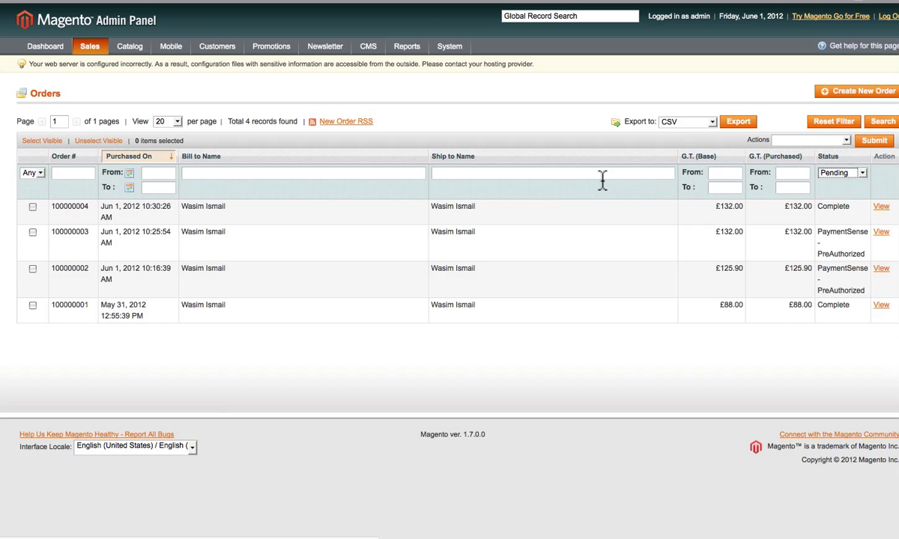
left_click(643, 179)
key("Return")
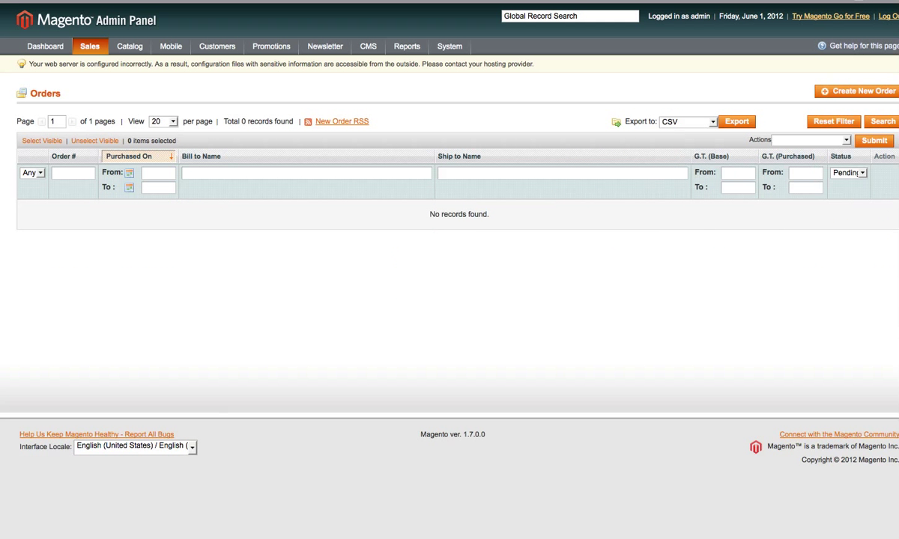
- Switch the status filter to Complete, then clear it to show all four orders
left_click(850, 173)
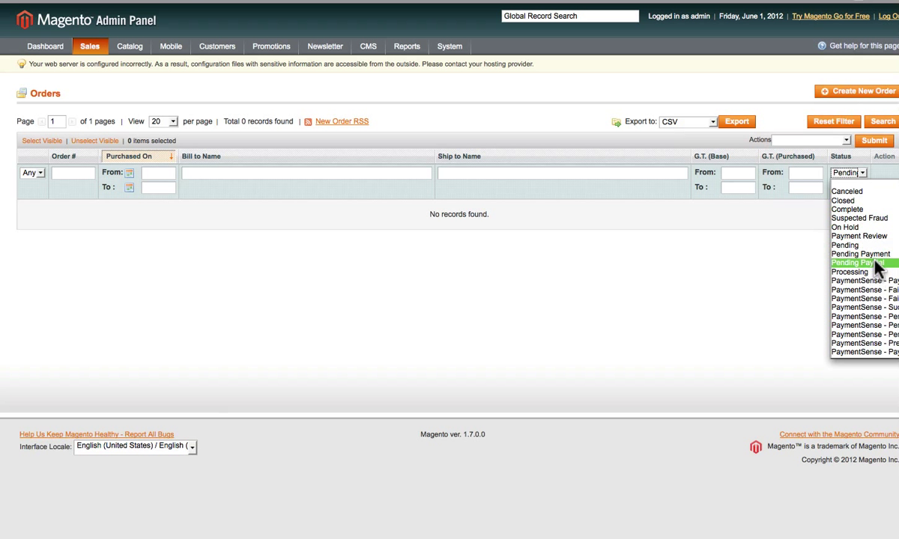
left_click(858, 210)
left_click(637, 172)
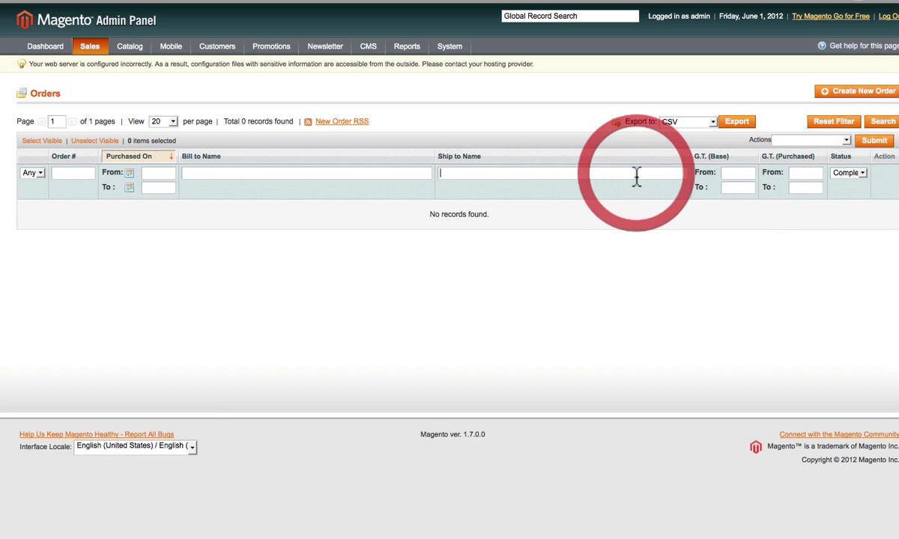
key("Return")
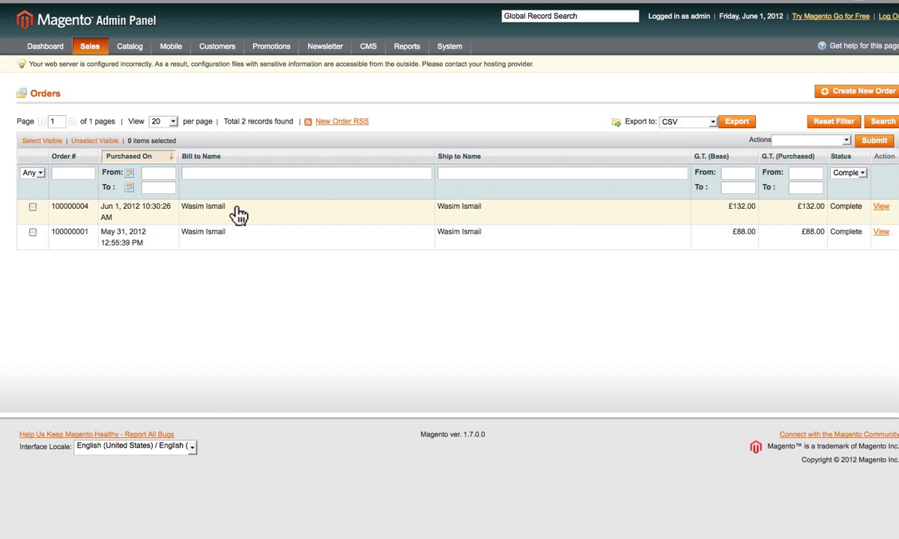
left_click(858, 172)
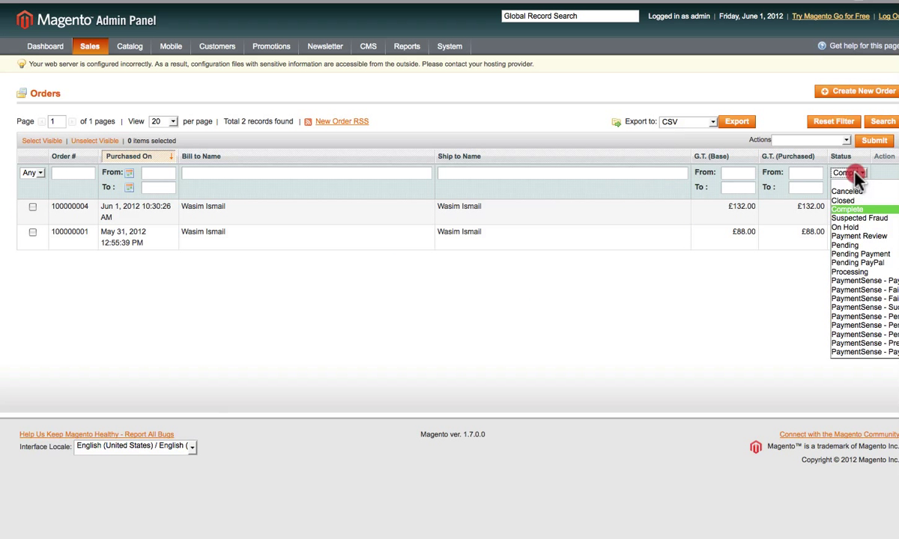
left_click(854, 188)
key("Return")
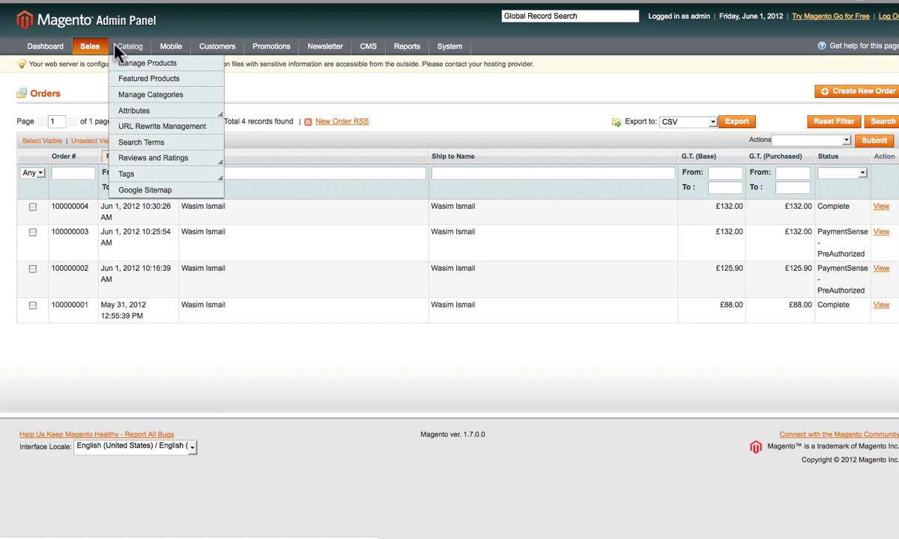
- Open the Invoices grid listing invoice 100000002 at £132.00 and 100000001 at £88.00
mouse_move(73, 43)
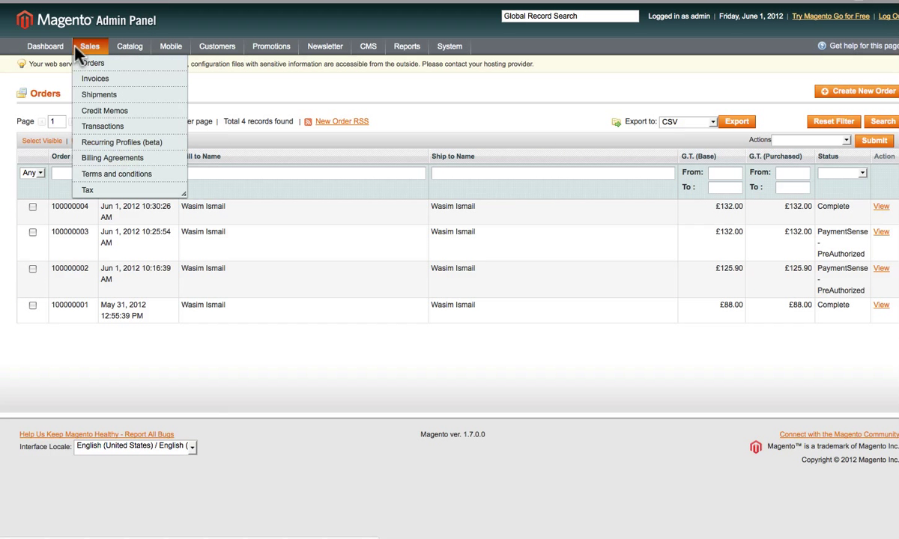
left_click(103, 80)
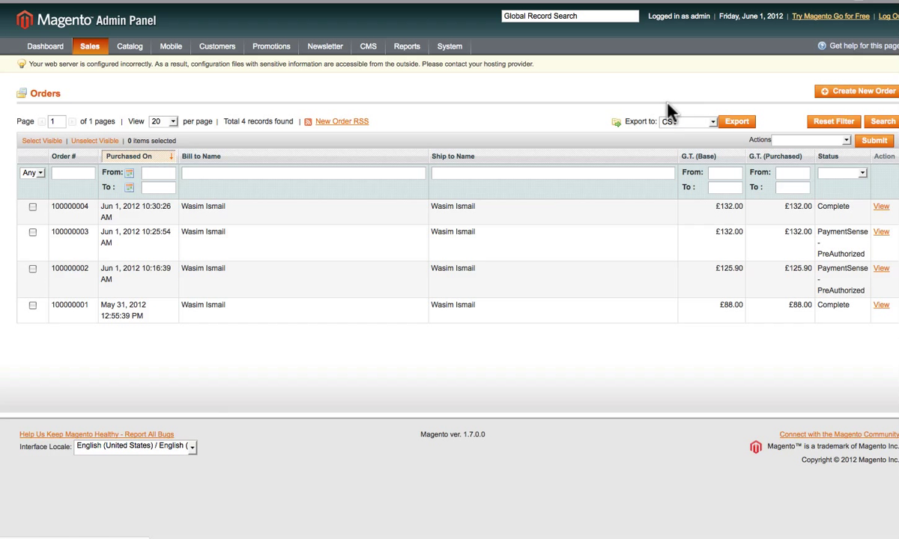
left_click(712, 121)
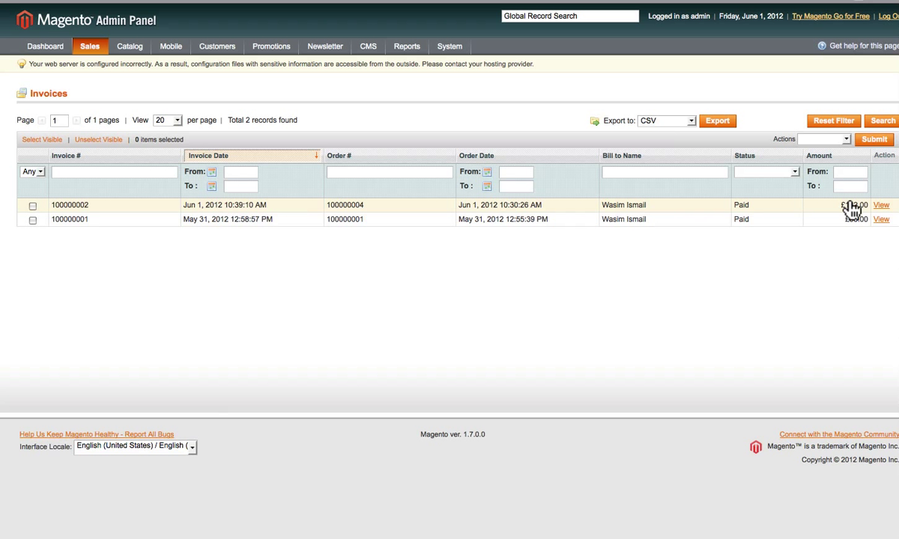
- Open invoice 100000002, review its items and £132.00 total, and print it to PDF
left_click(349, 207)
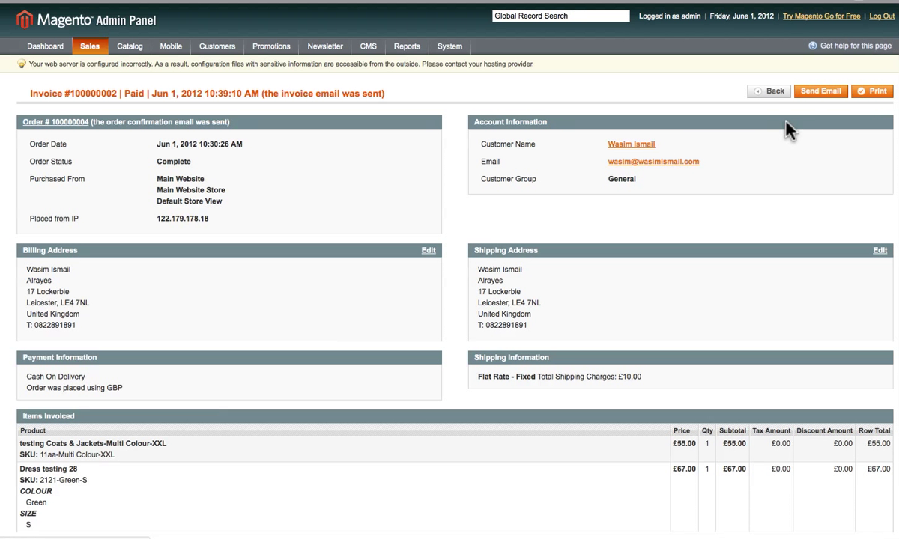
left_click(874, 96)
scroll(517, 154, "down", 2)
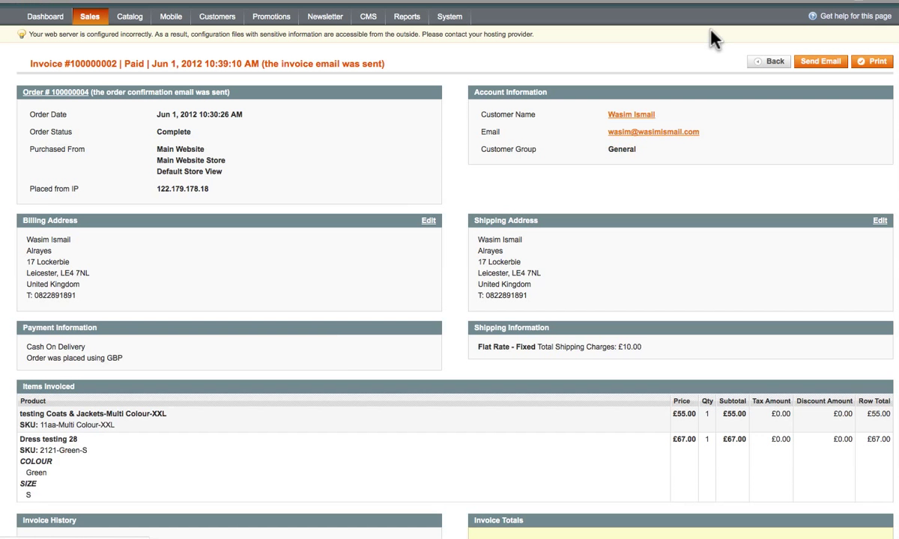
scroll(711, 36, "down", 3)
scroll(712, 71, "down", 2)
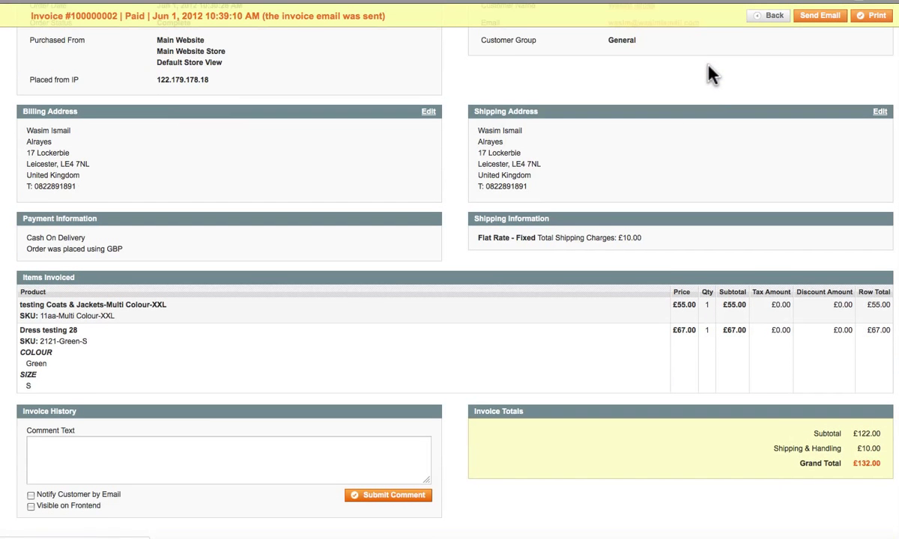
scroll(713, 71, "up", 5)
left_click(871, 90)
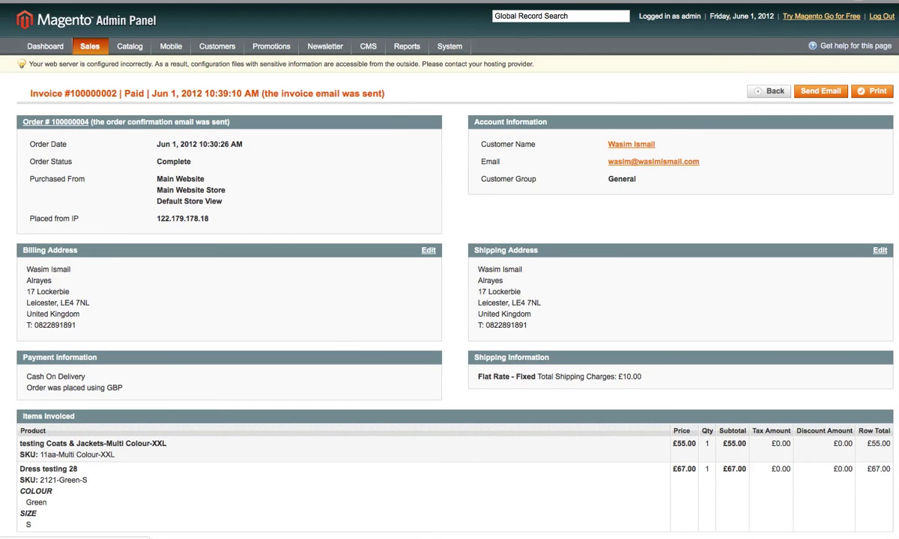
- View the downloaded invoice PDF in Preview, allowing the network request, then close it
left_click(152, 170)
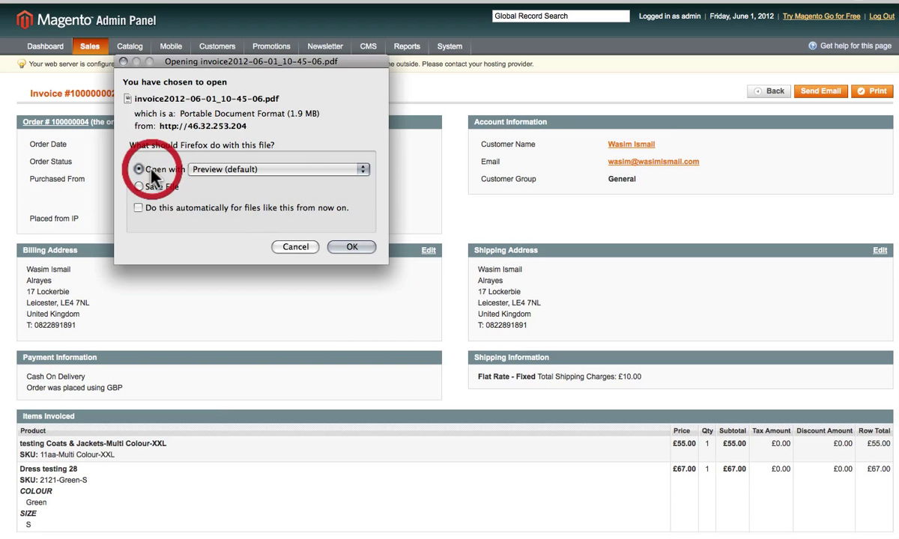
left_click(350, 247)
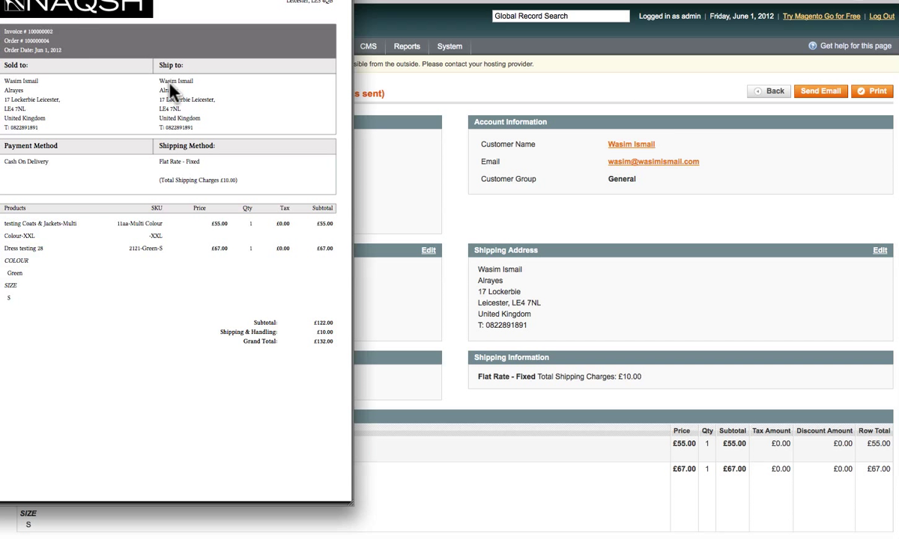
left_click(678, 239)
key("super+w")
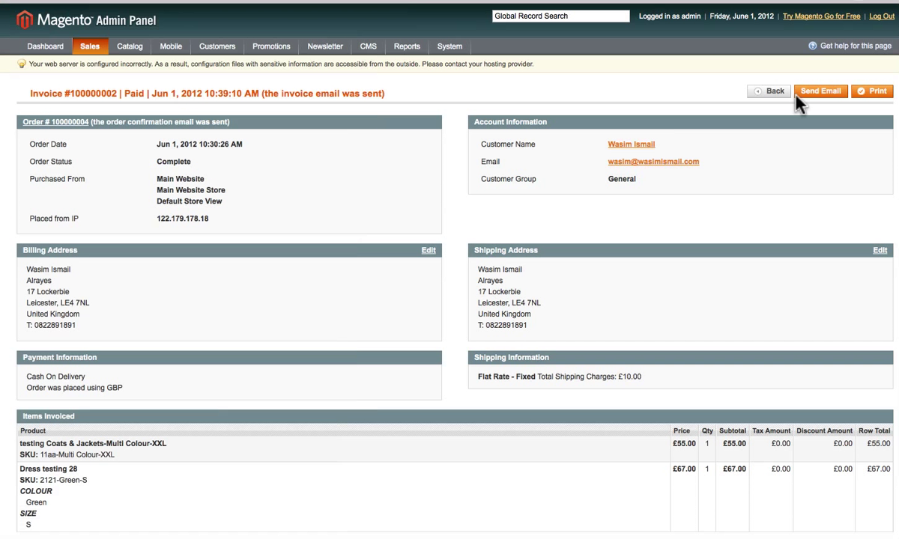
- From Sales > Shipments, open shipment 100000002 and review its Royal Mail tracking and shipped items
left_click(774, 105)
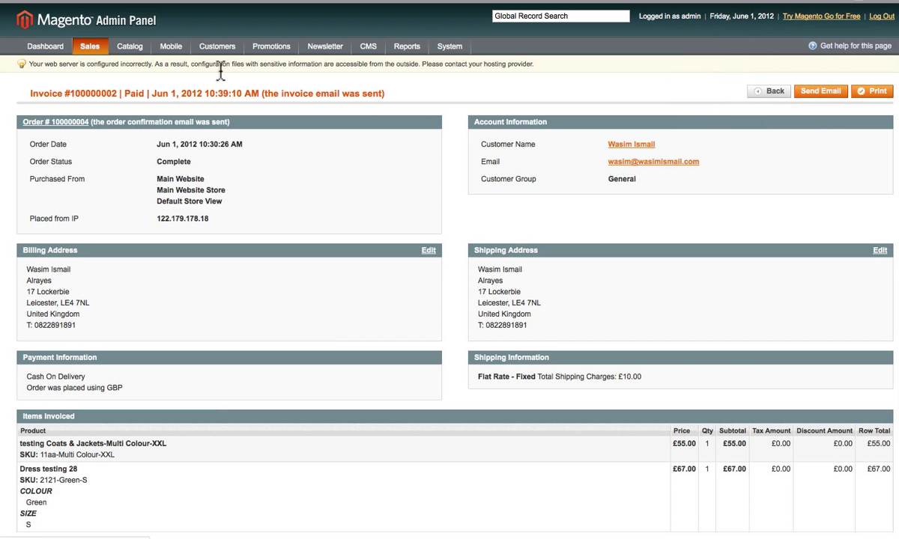
mouse_move(94, 51)
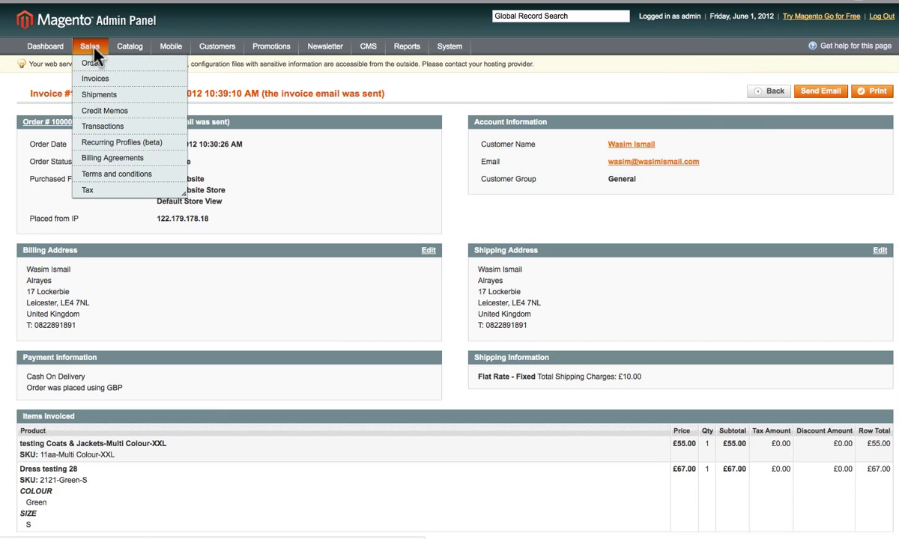
left_click(97, 96)
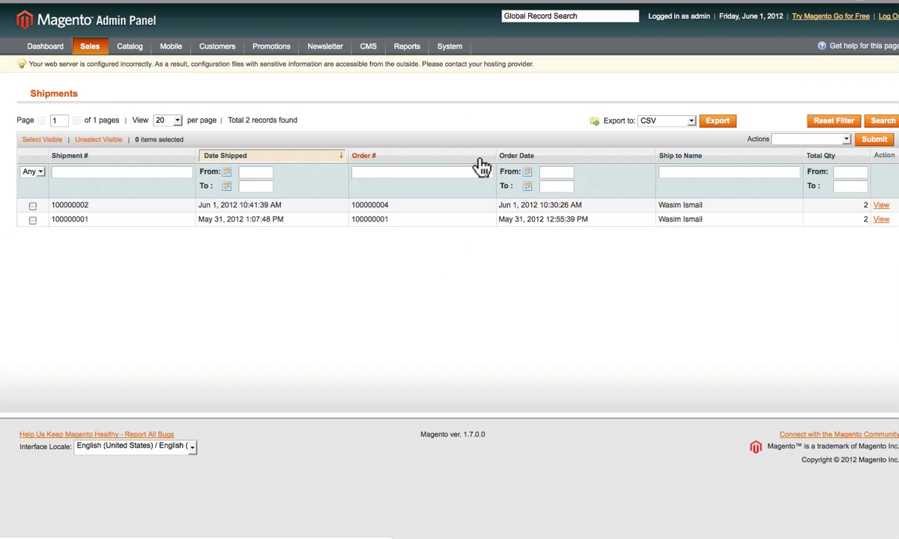
left_click(882, 208)
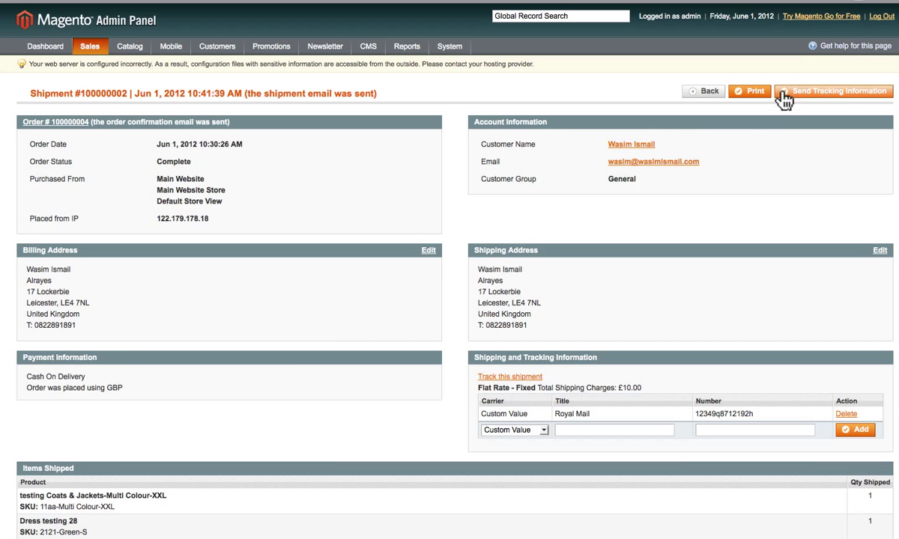
scroll(433, 329, "down", 5)
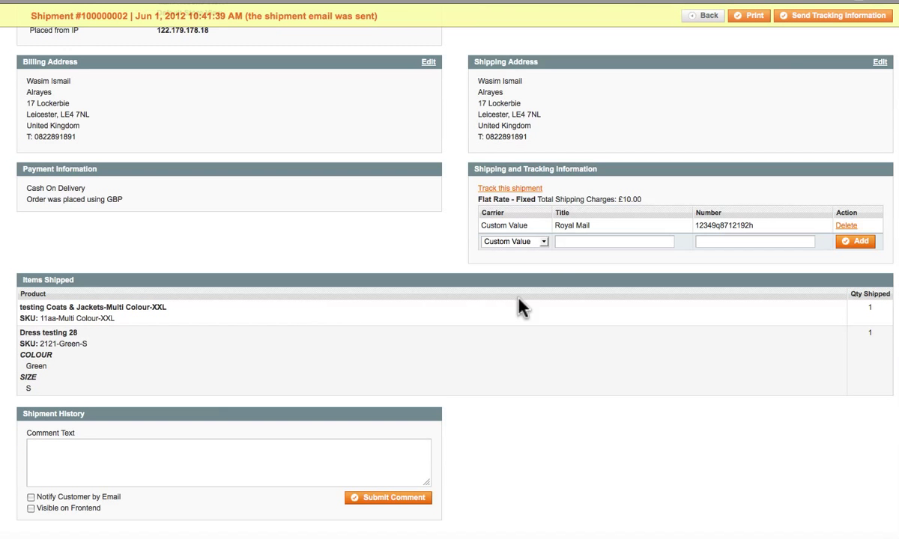
scroll(588, 287, "down", 3)
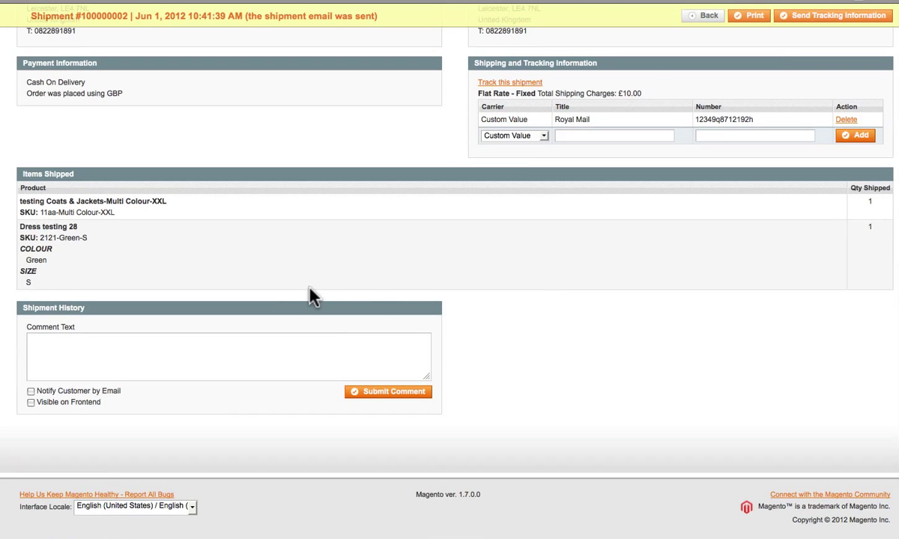
scroll(659, 234, "up", 6)
scroll(774, 86, "up", 2)
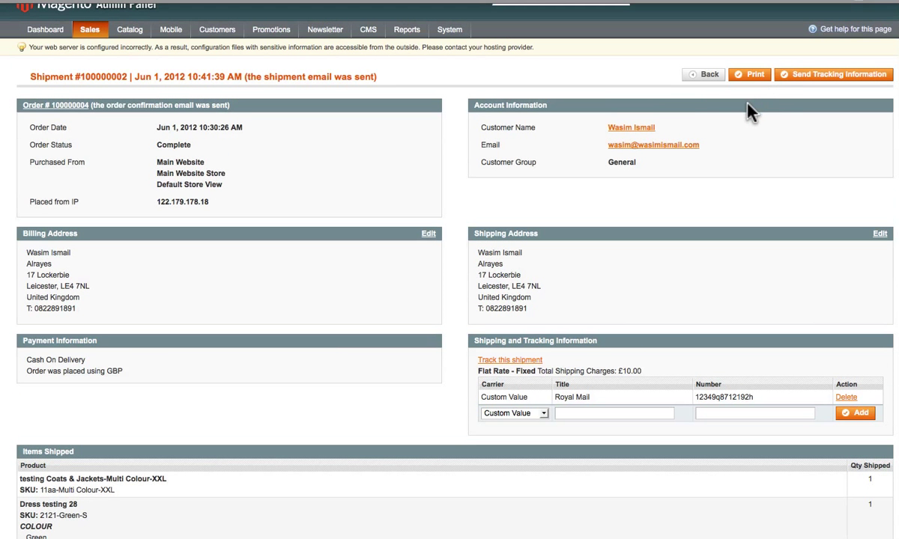
- Send the tracking information email for shipment 100000002 and confirm the send
left_click(794, 75)
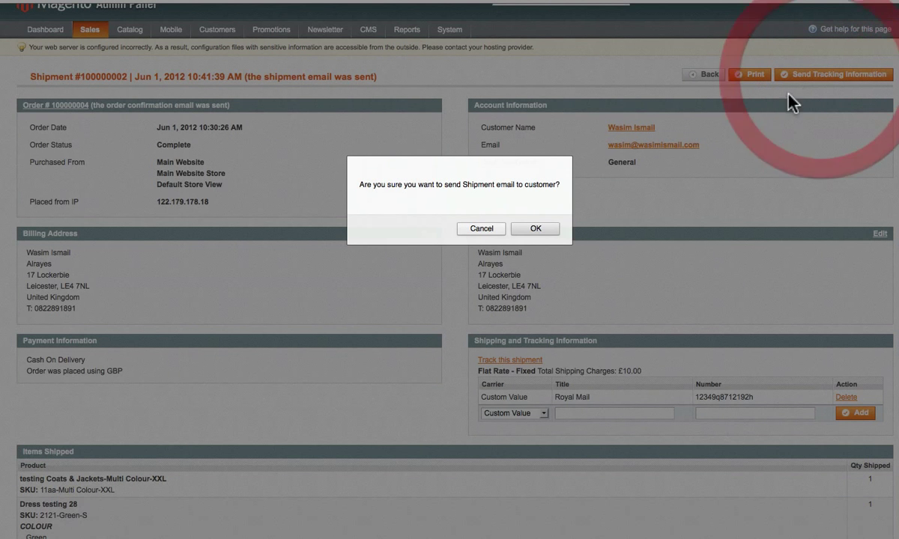
left_click(533, 229)
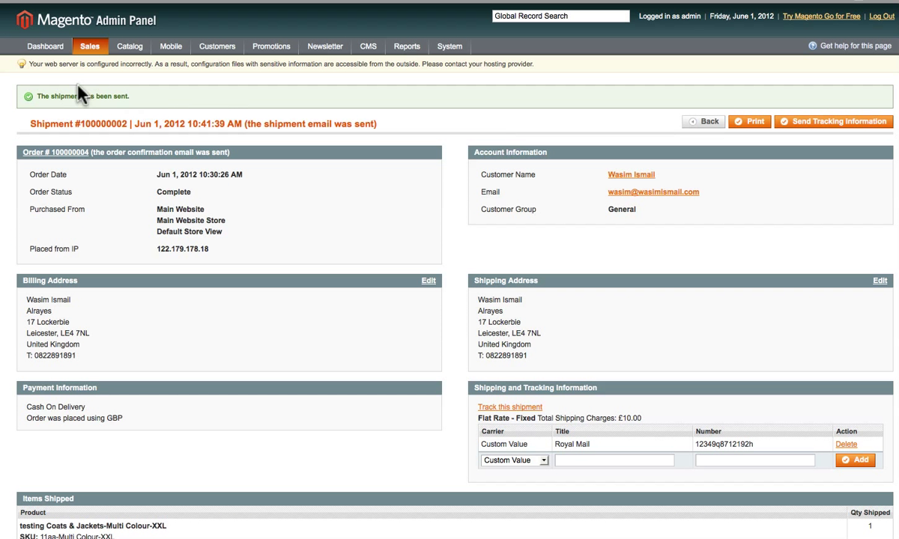
mouse_move(93, 44)
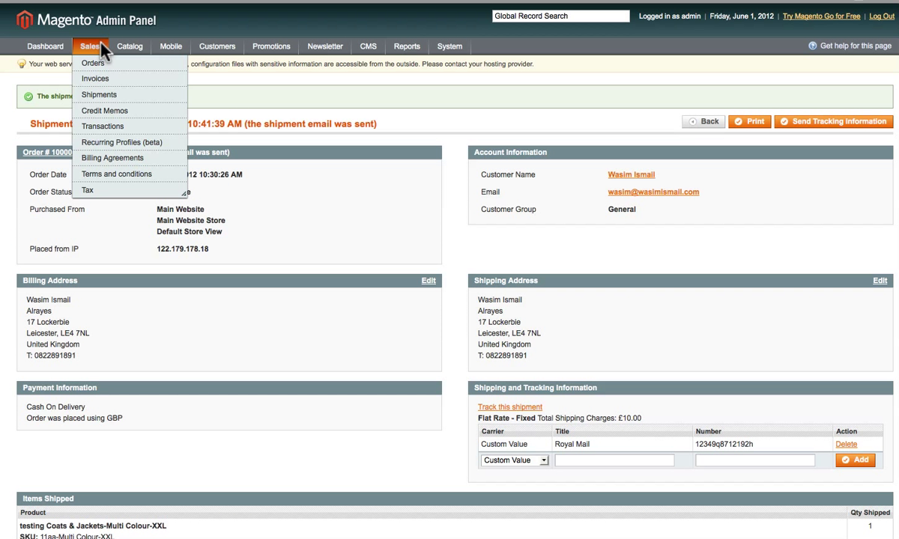
- Check the empty Sales > Transactions list, then return to the Dashboard showing £200.00 lifetime sales
left_click(103, 127)
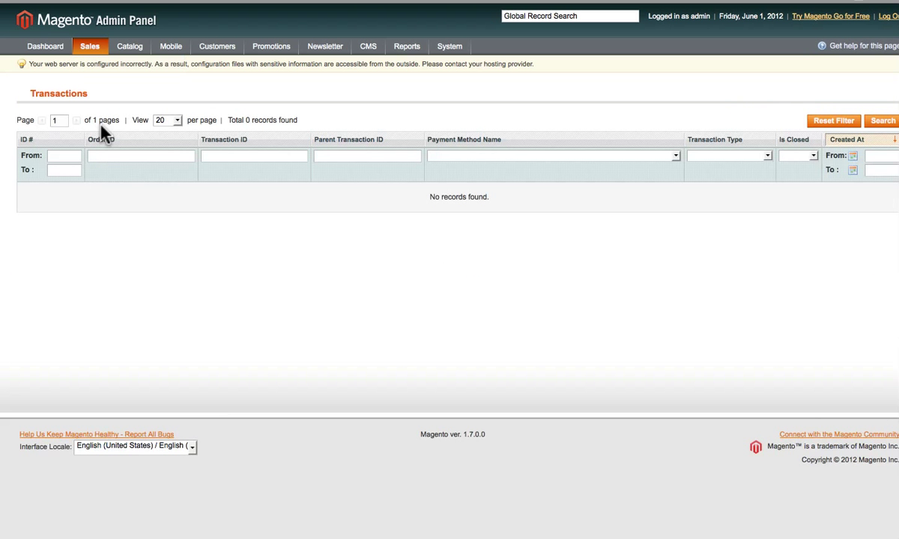
mouse_move(97, 47)
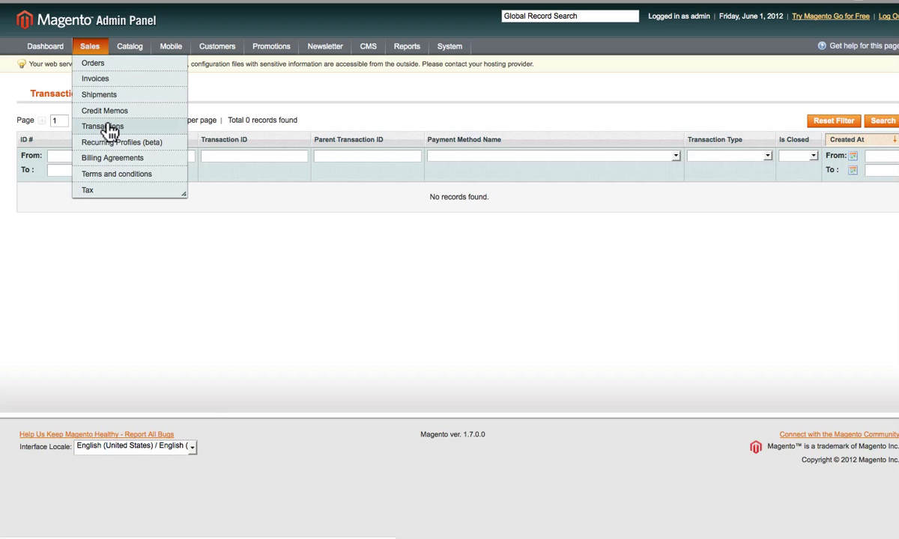
left_click(54, 53)
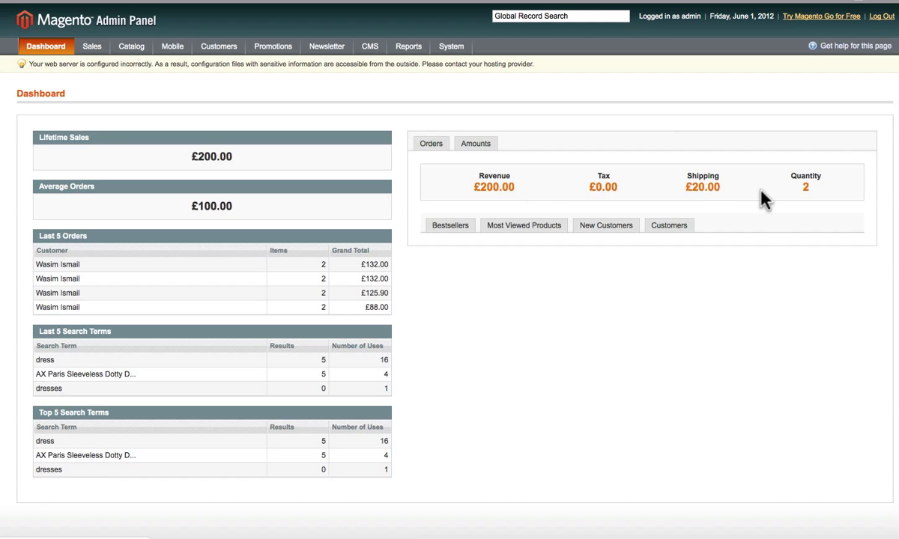
- Switch the Dashboard chart to Orders for the last 24 hours and check the quantity of 2
left_click(803, 189)
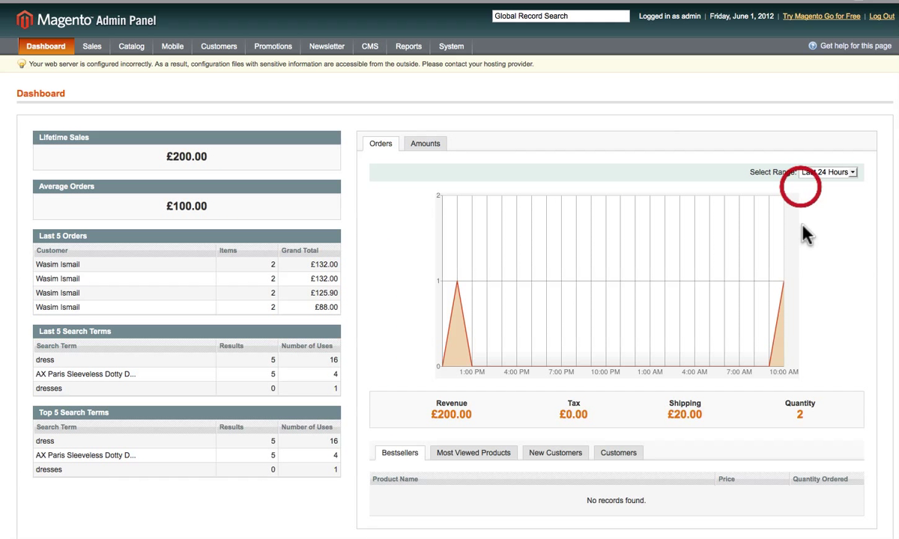
left_click(796, 418)
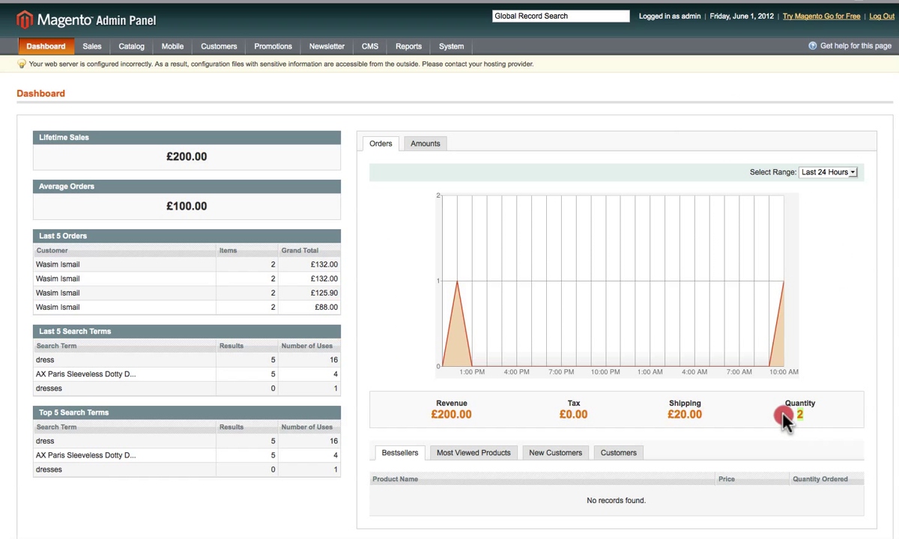
left_click(821, 380)
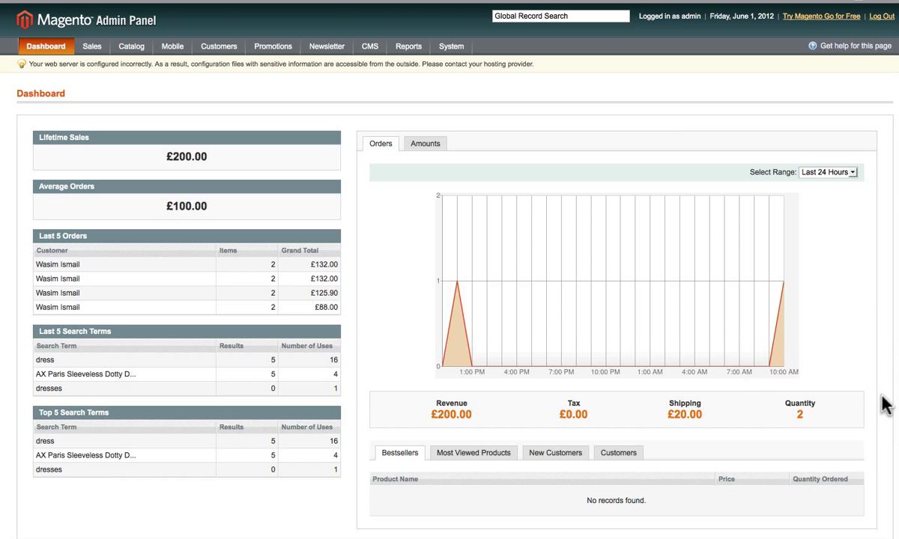